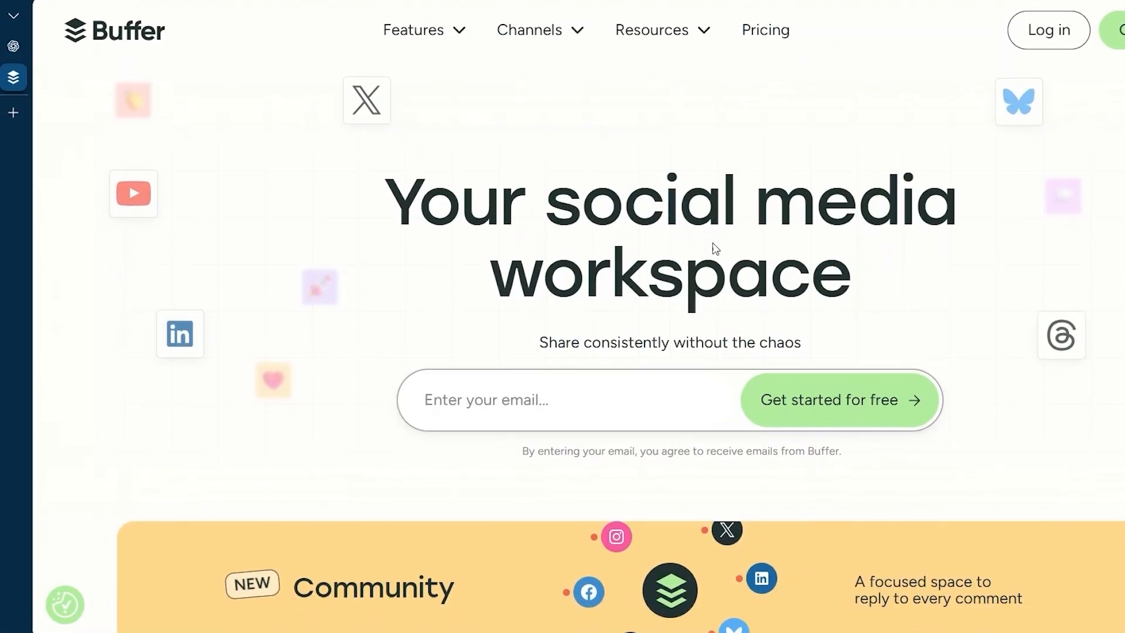
pyautogui.click(14, 45)
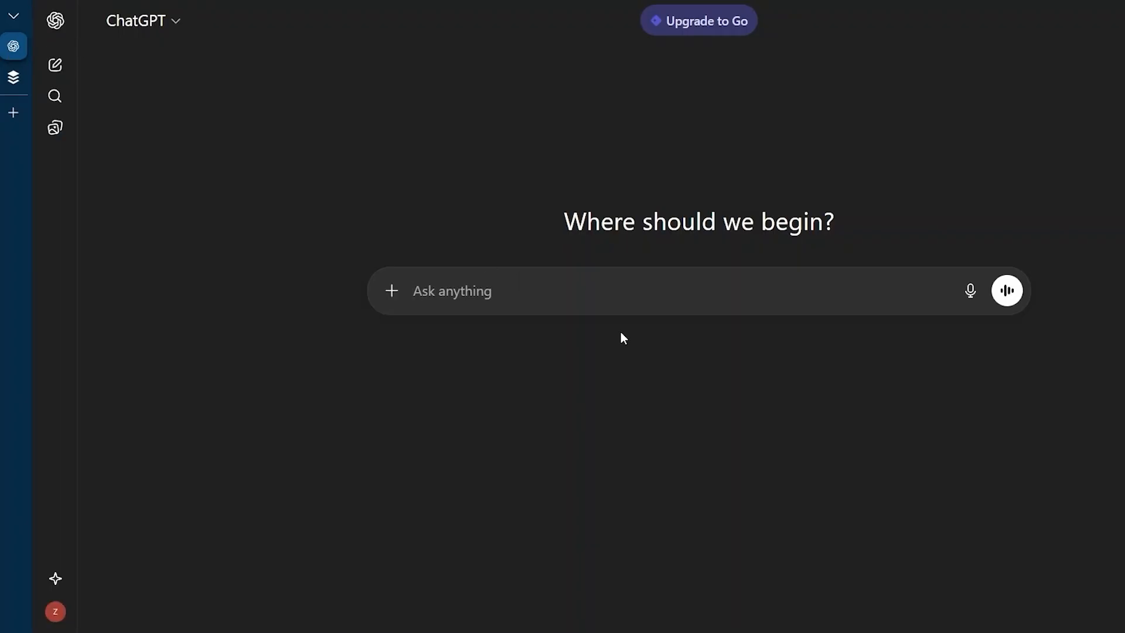
pyautogui.click(10, 80)
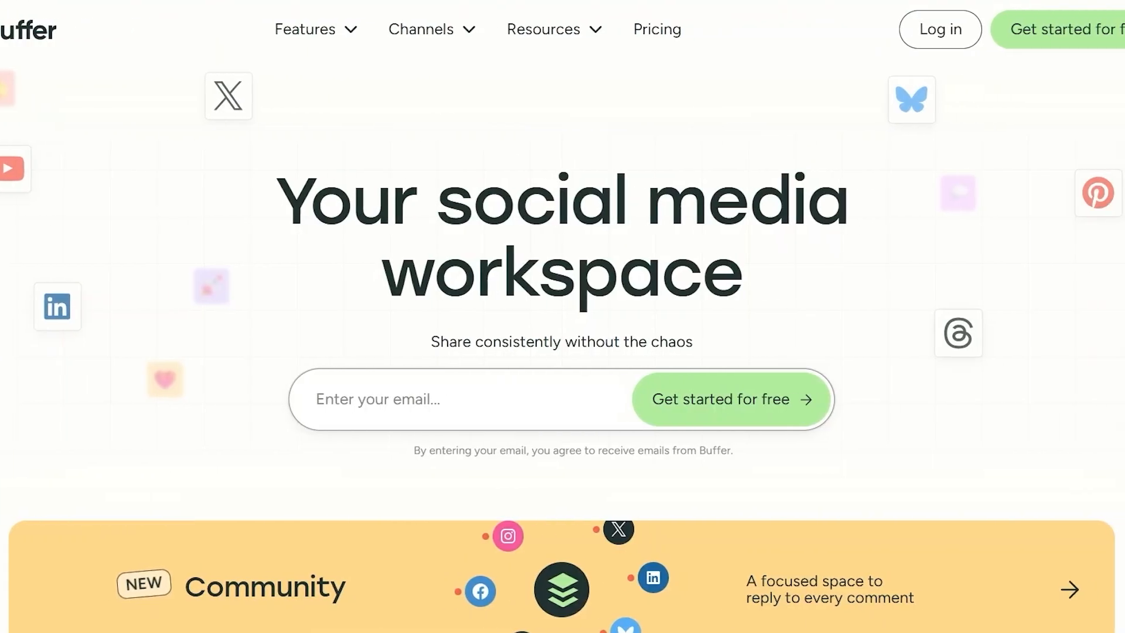
pyautogui.scroll(-1, 297, 247)
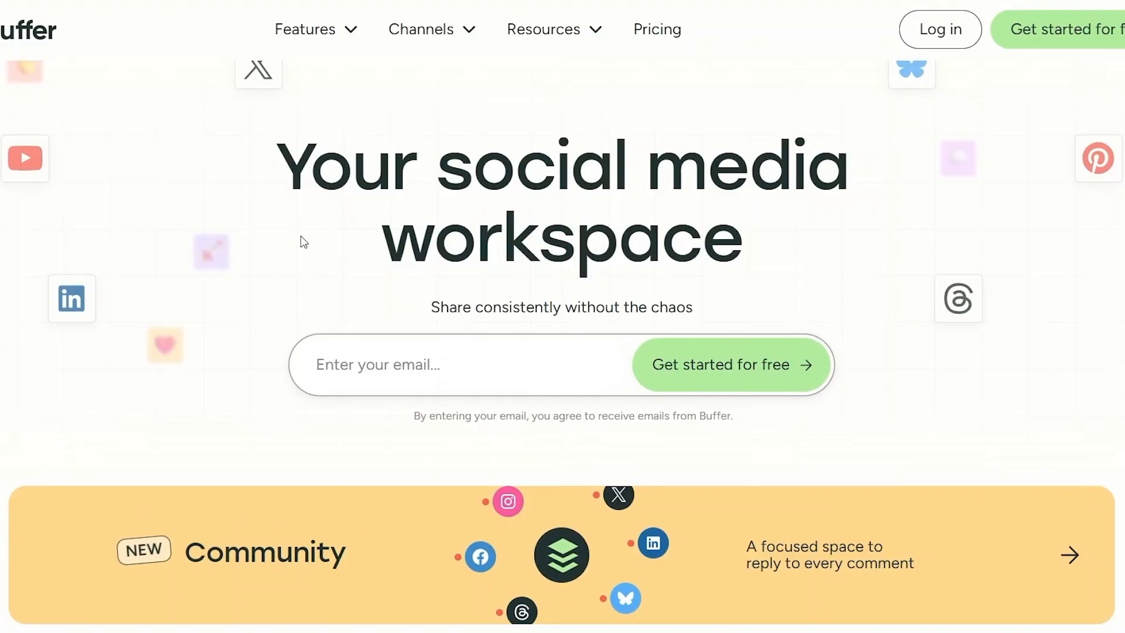
# - Switch to ChatGPT and request 7 simple social media posts about productivity for beginners: short, practical, easy to understand, no emojis, under 280 characters
pyautogui.click(43, 42)
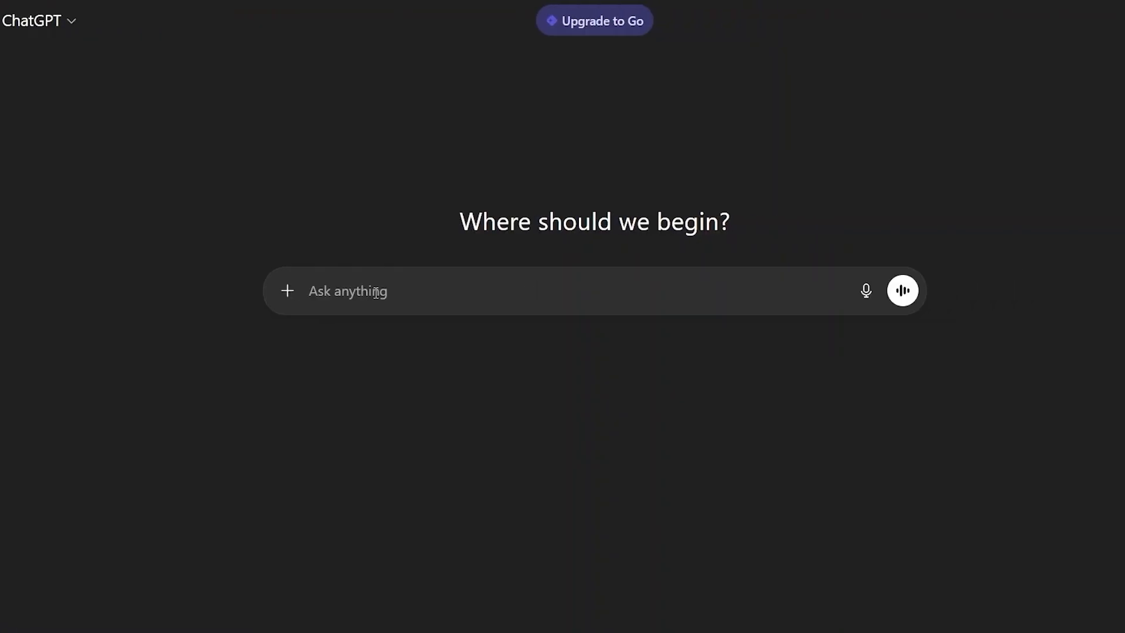
pyautogui.write('Create 7 simple social media posts about productivity for beginners. Keep them short, practical, and easy to understand. No emojis. Under 280 characters.')
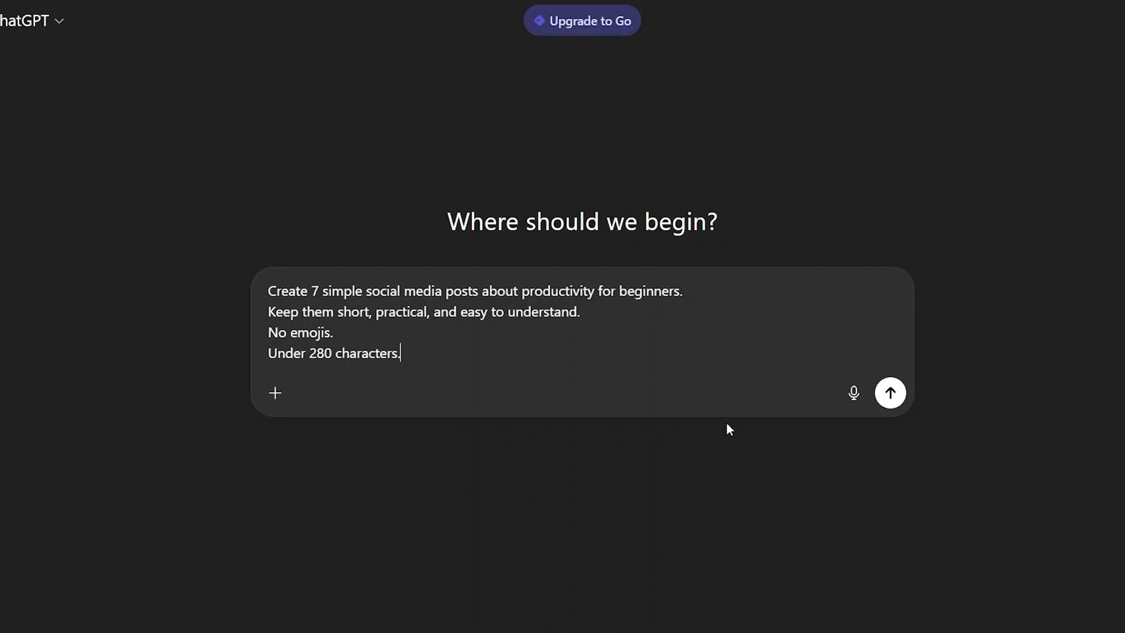
pyautogui.click(892, 393)
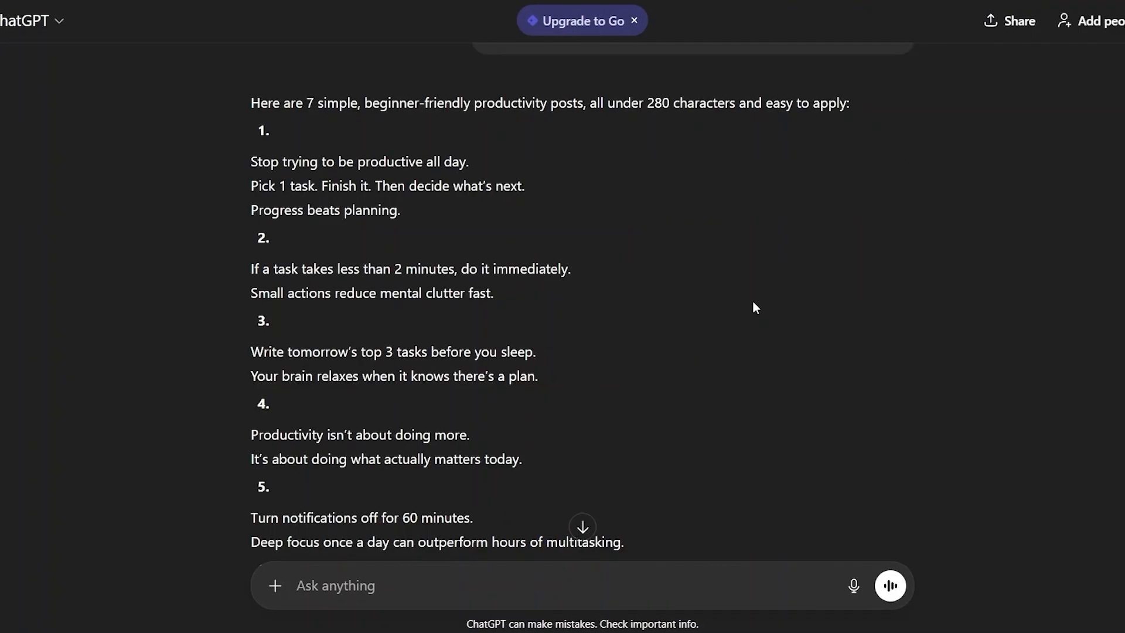
# - Read through all seven generated productivity posts and check their wording and length
pyautogui.scroll(1, 693, 209)
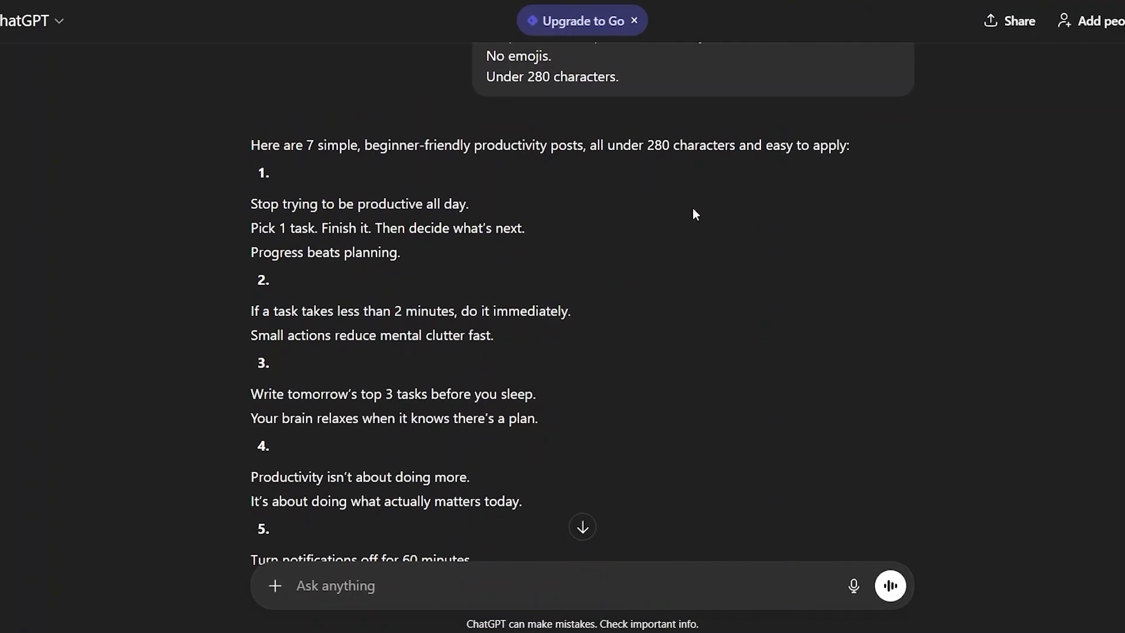
pyautogui.scroll(-2, 541, 157)
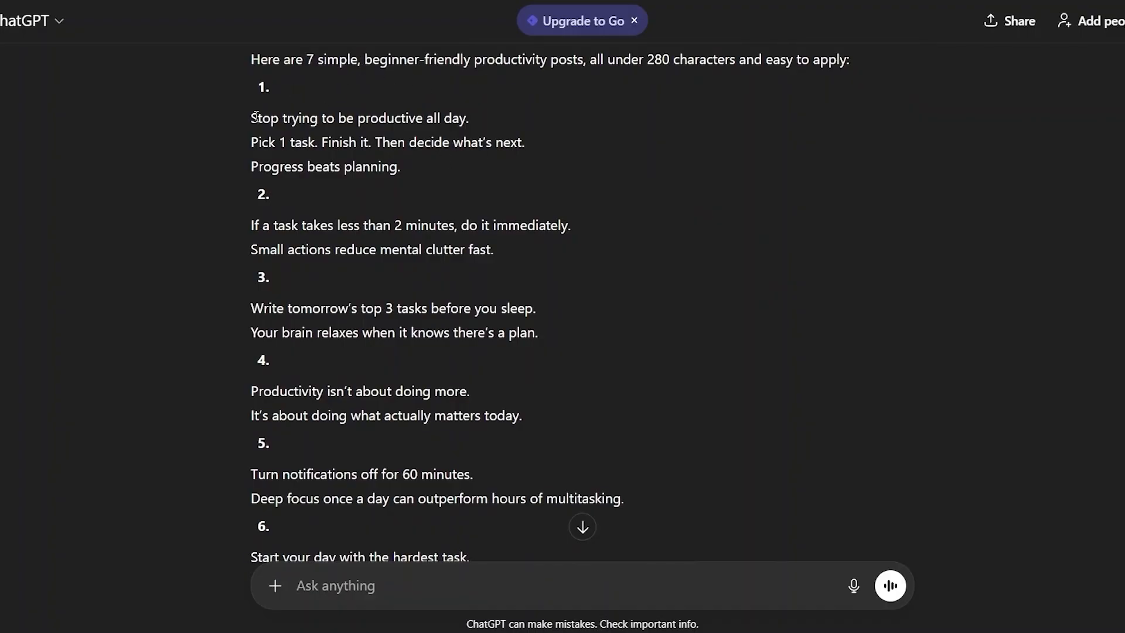
pyautogui.scroll(-6, 304, 192)
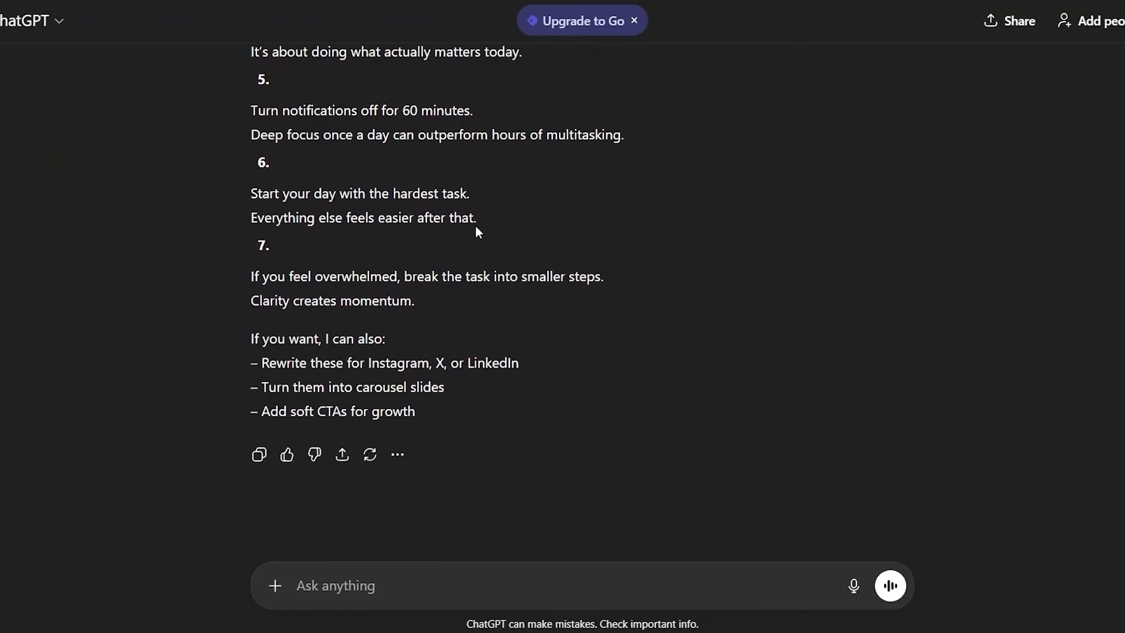
pyautogui.scroll(2, 435, 178)
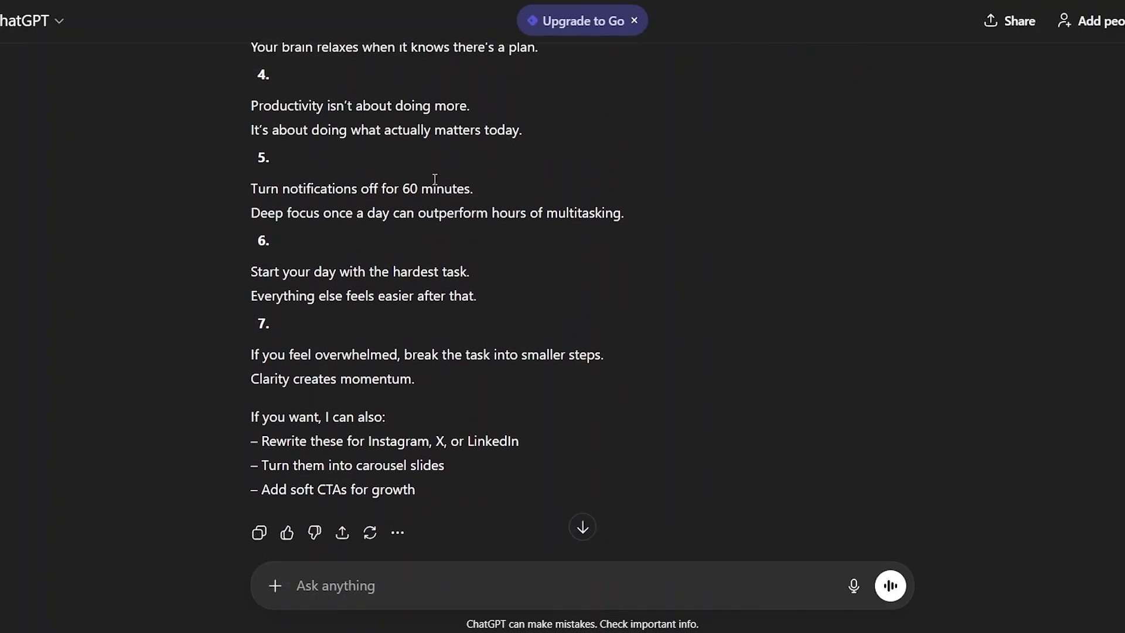
pyautogui.scroll(3, 435, 179)
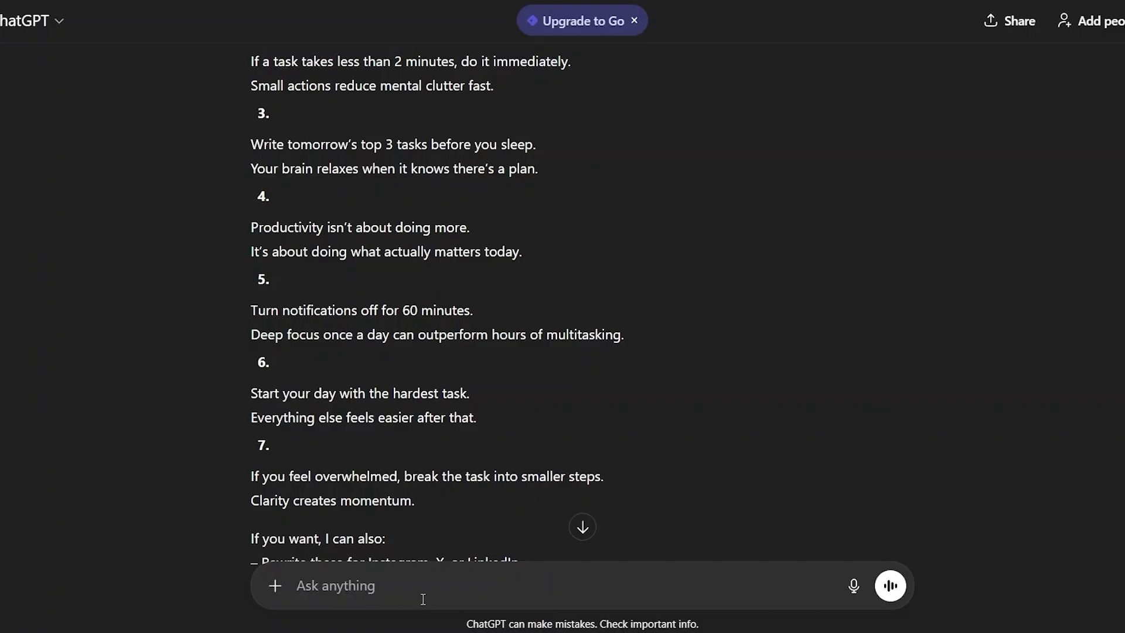
pyautogui.scroll(-2, 435, 457)
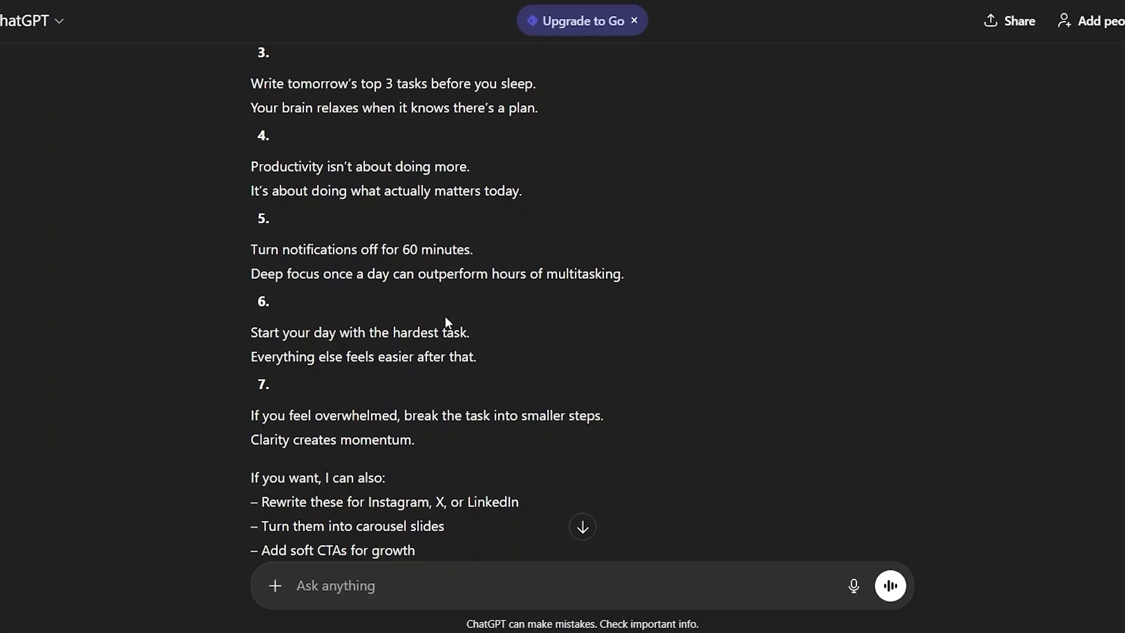
pyautogui.scroll(3, 445, 316)
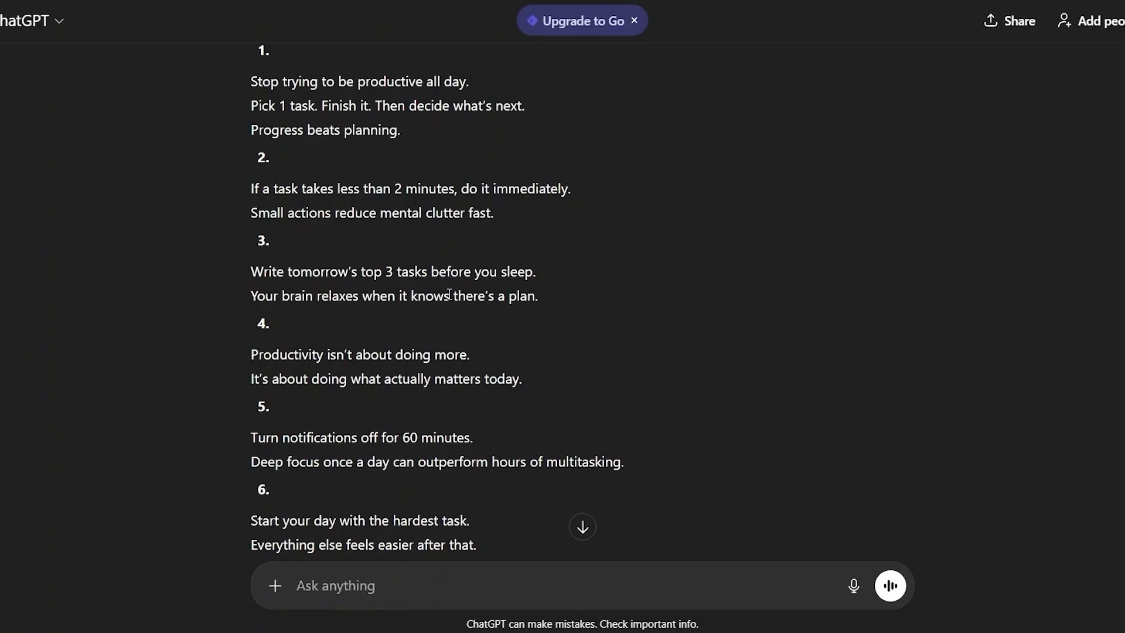
pyautogui.scroll(1, 449, 293)
pyautogui.scroll(1, 450, 293)
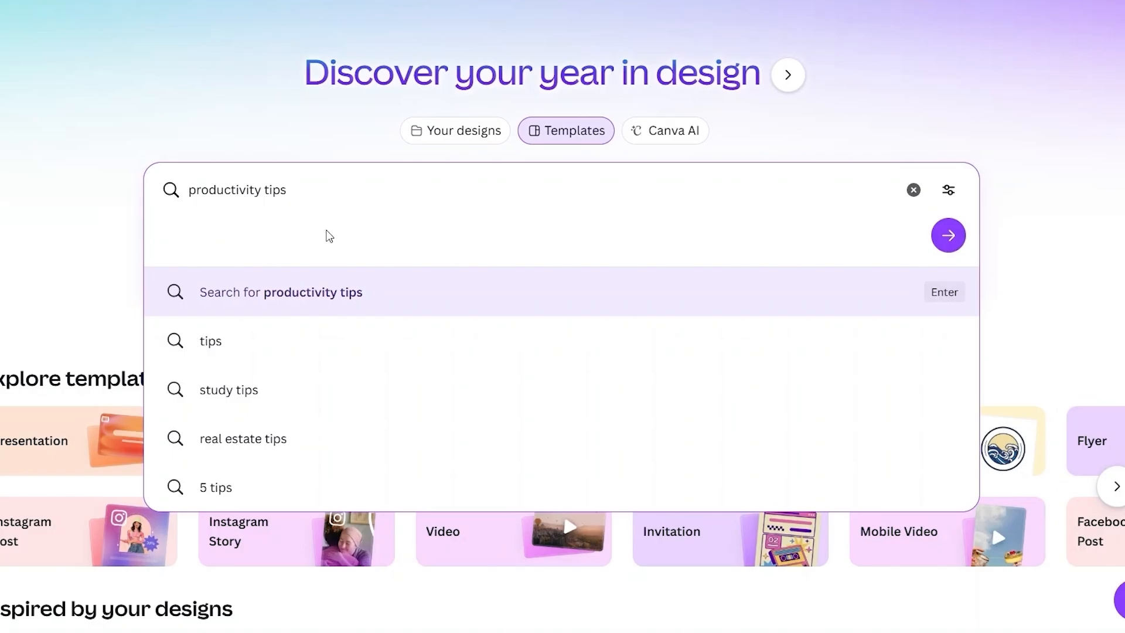
# - Switch to Canva, search the templates for "productivity tips" and browse the designs for a suitable post layout
pyautogui.click(328, 290)
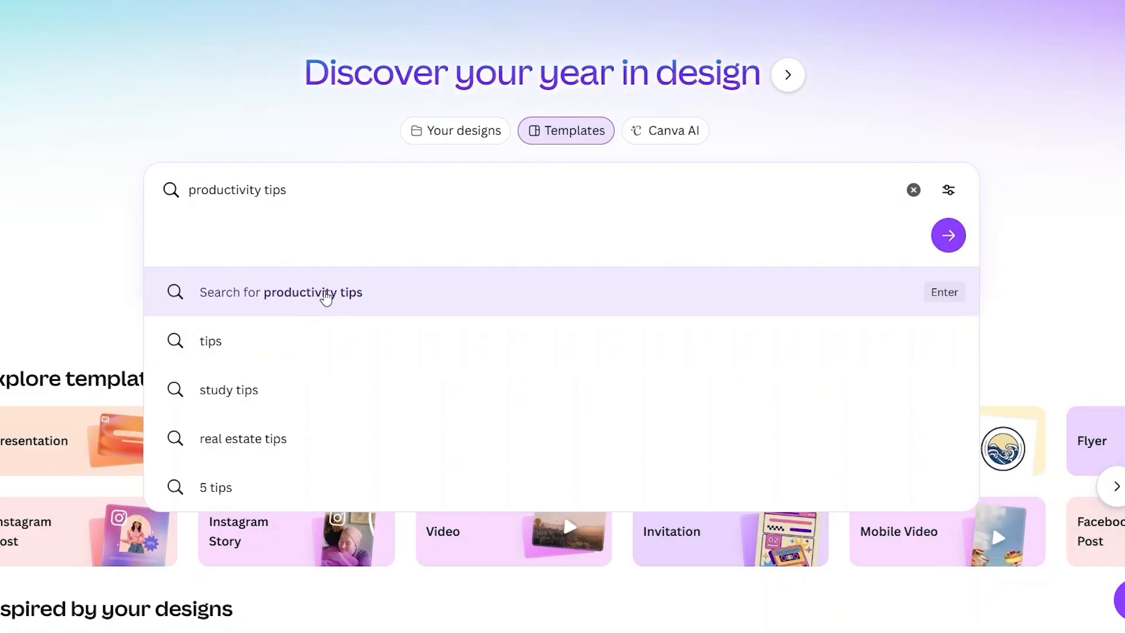
pyautogui.click(326, 296)
pyautogui.scroll(-5, 340, 341)
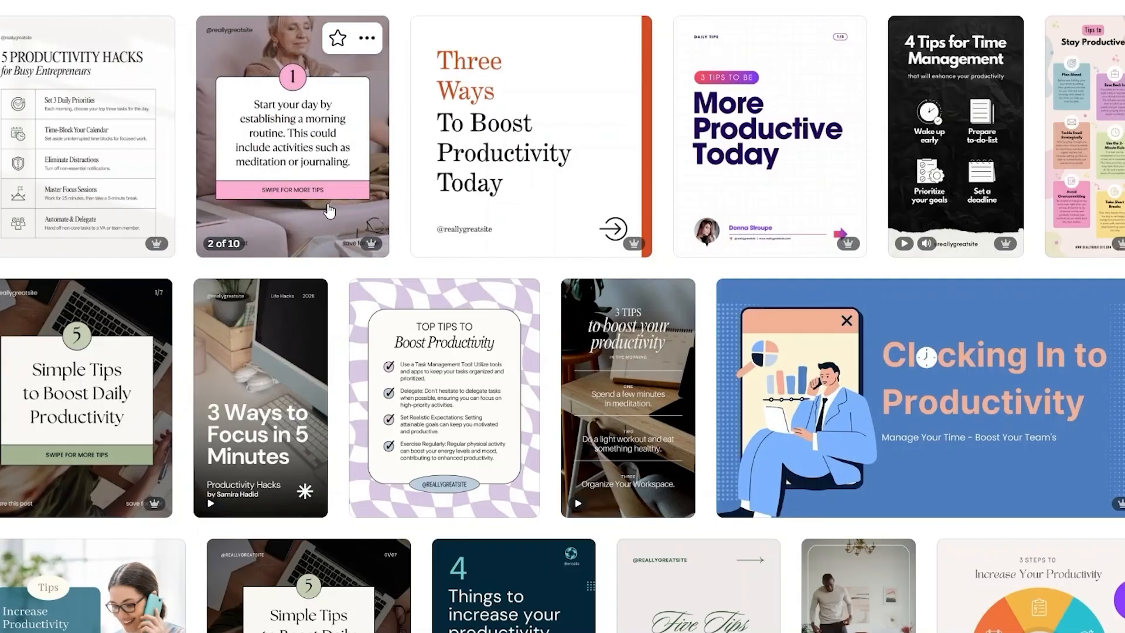
pyautogui.scroll(-4, 371, 306)
pyautogui.scroll(-6, 371, 306)
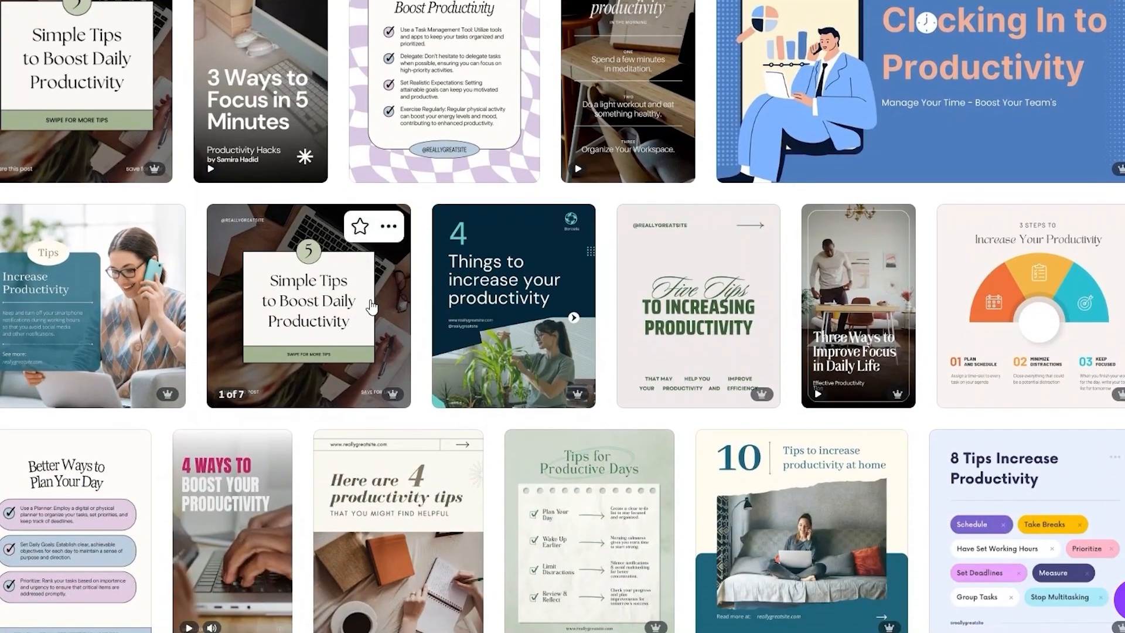
pyautogui.scroll(-2, 371, 306)
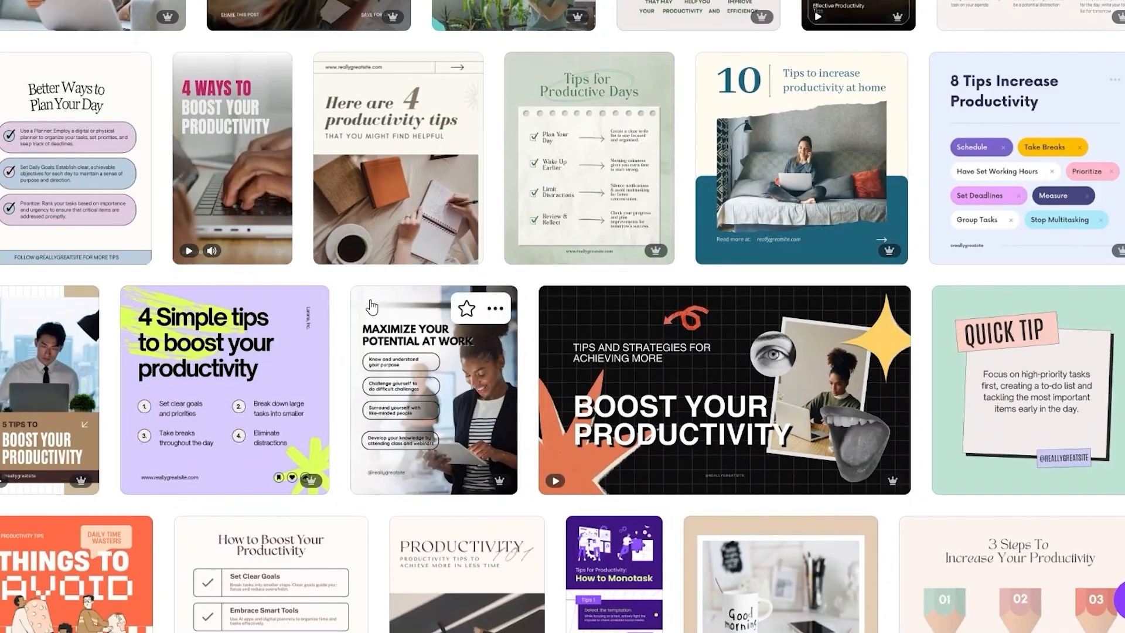
pyautogui.scroll(-5, 372, 305)
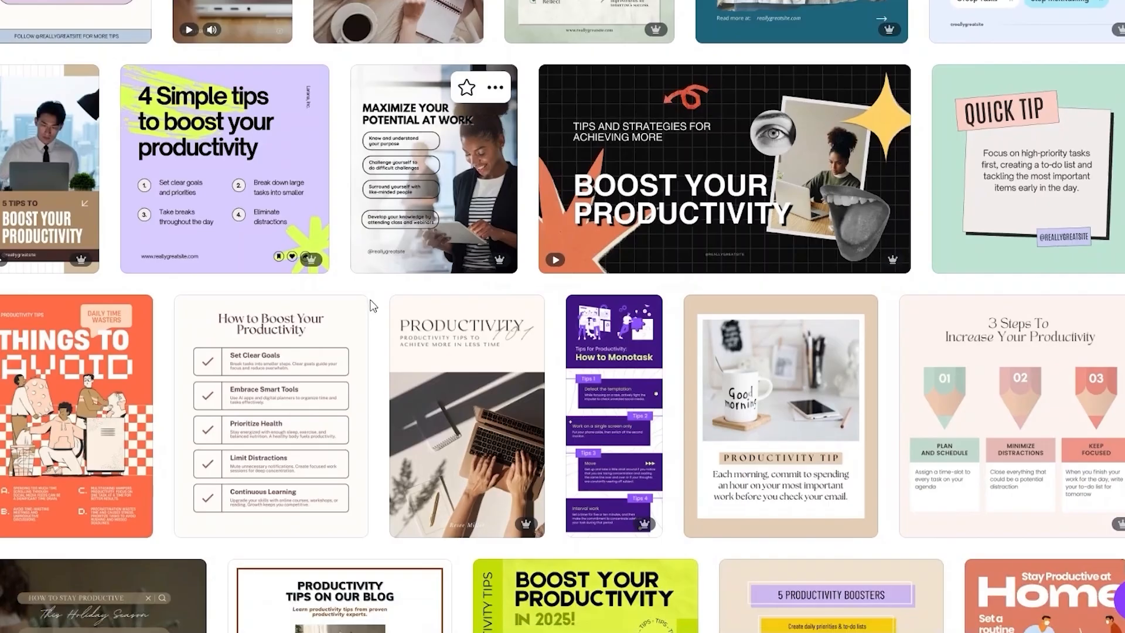
pyautogui.scroll(-2, 371, 306)
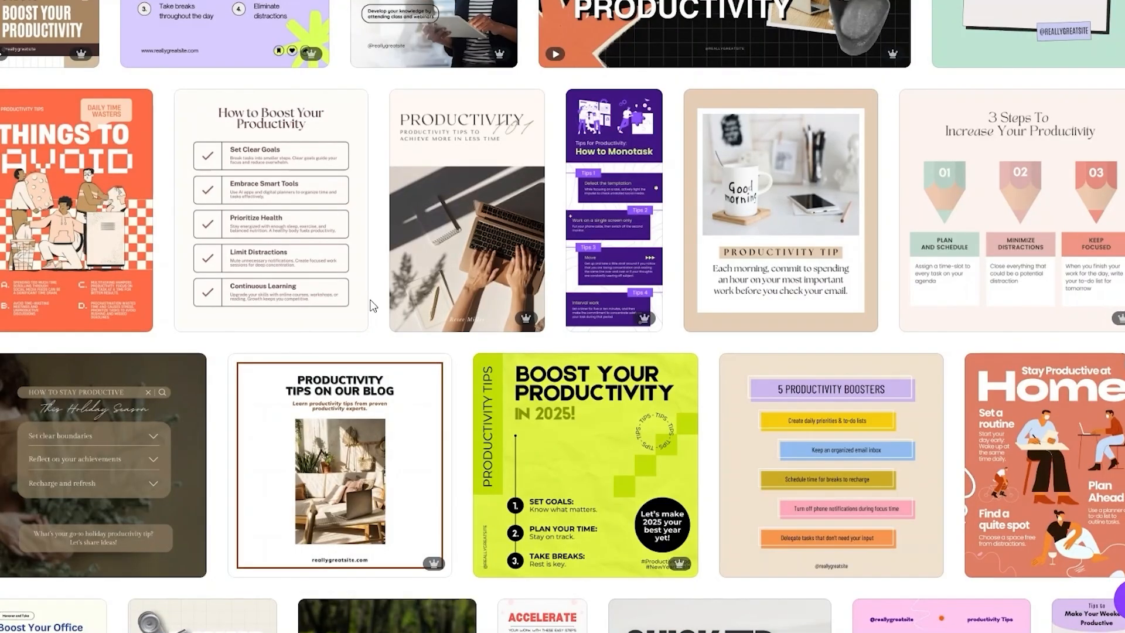
pyautogui.scroll(-10, 371, 305)
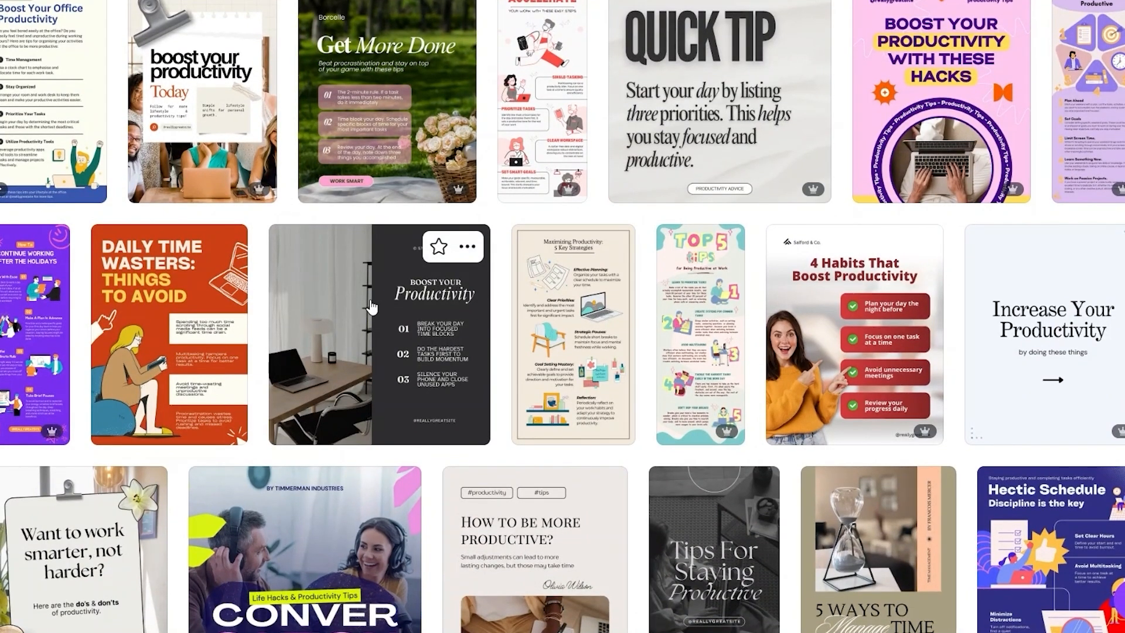
pyautogui.scroll(-3, 370, 305)
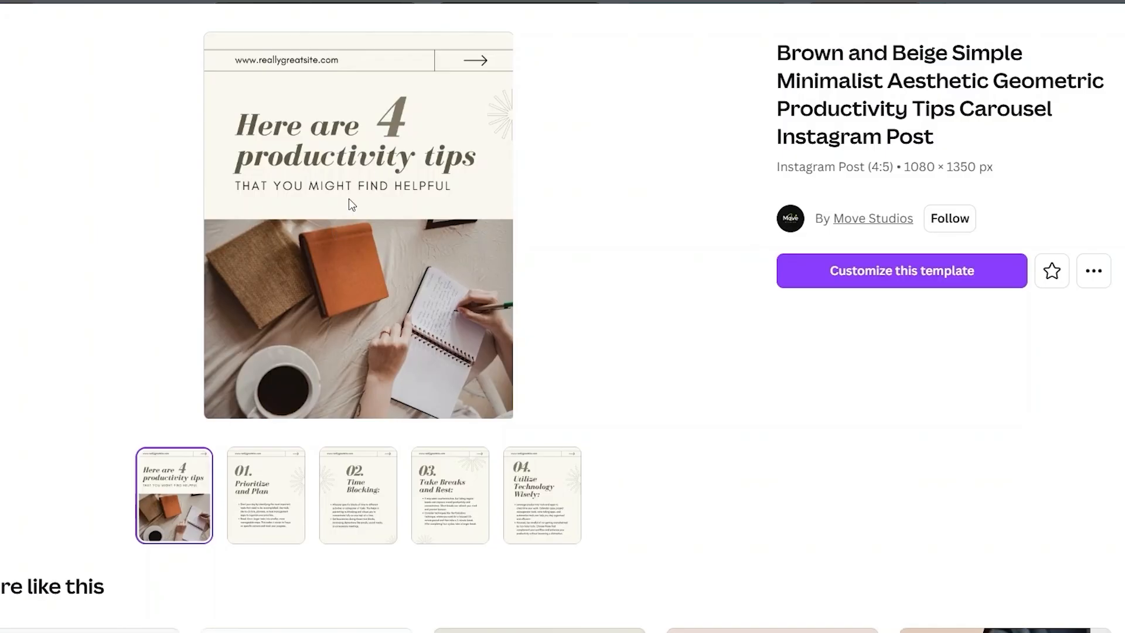
# - Preview the numbered tip pages of the Brown and Beige Simple Minimalist productivity carousel template, and close its preview
pyautogui.click(265, 530)
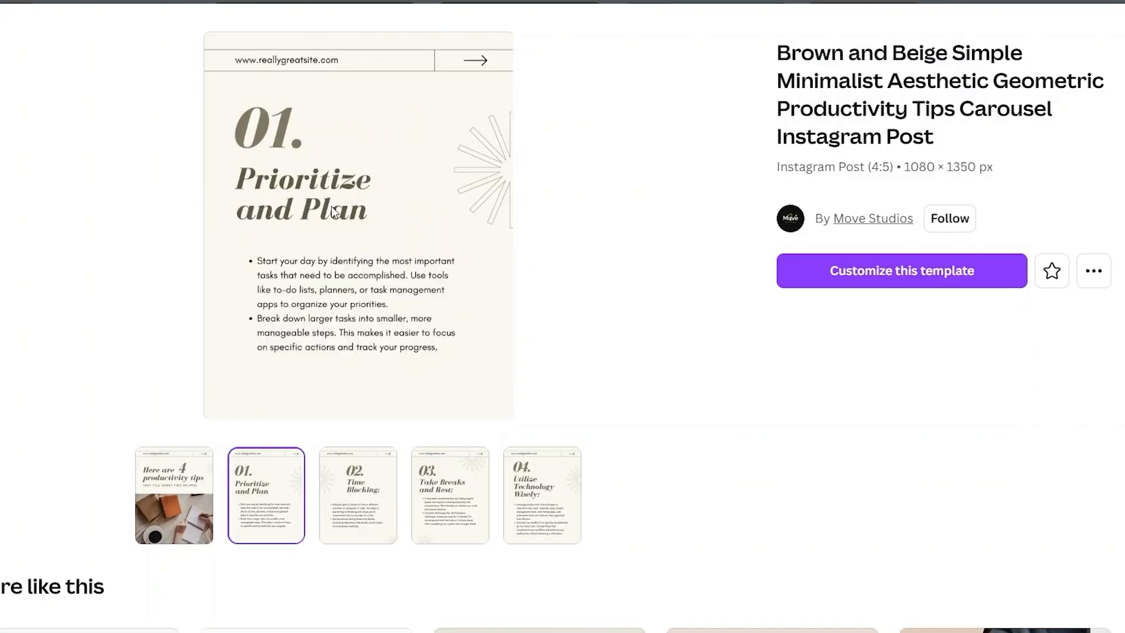
pyautogui.click(362, 514)
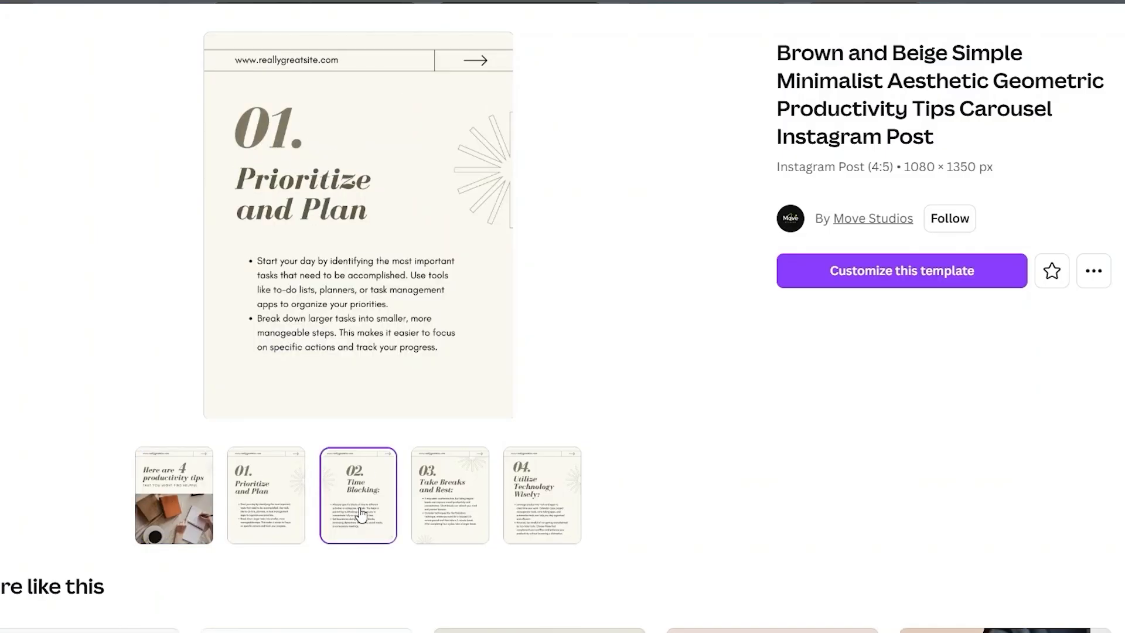
pyautogui.click(440, 510)
pyautogui.click(535, 514)
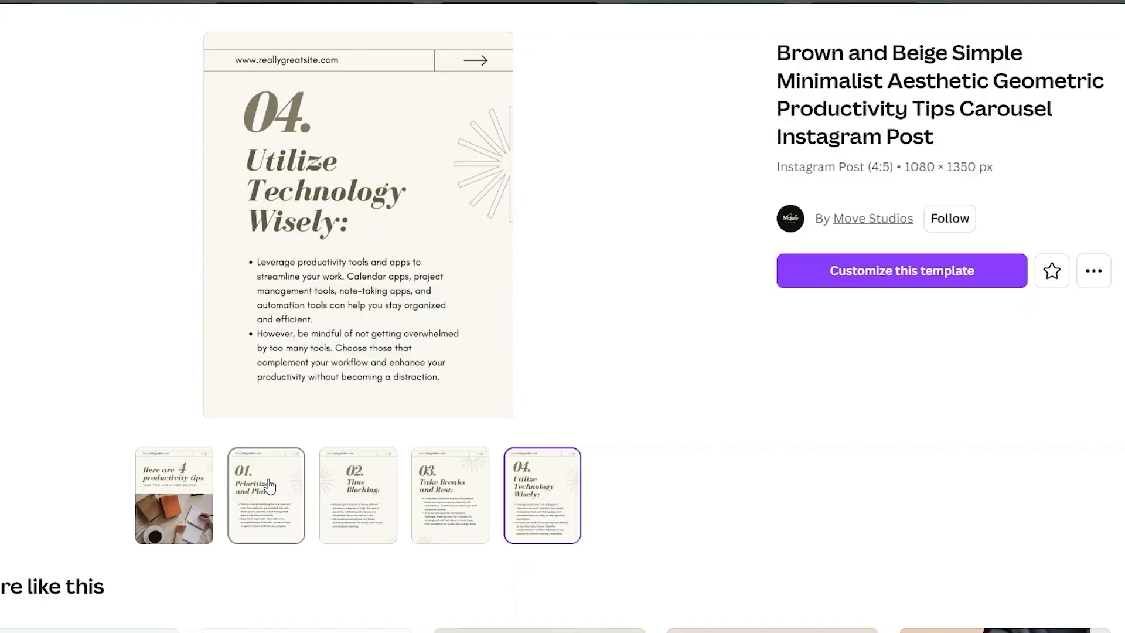
pyautogui.click(574, 1)
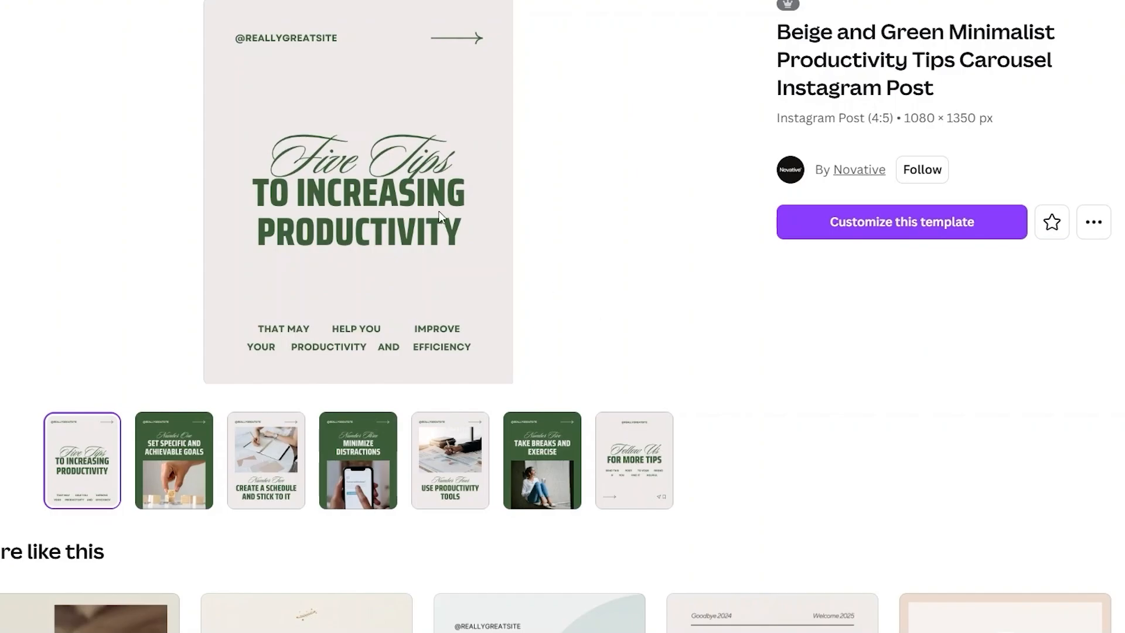
# - Preview the pages for tips one to four of the Beige and Green Minimalist Productivity Tips Carousel template
pyautogui.click(188, 472)
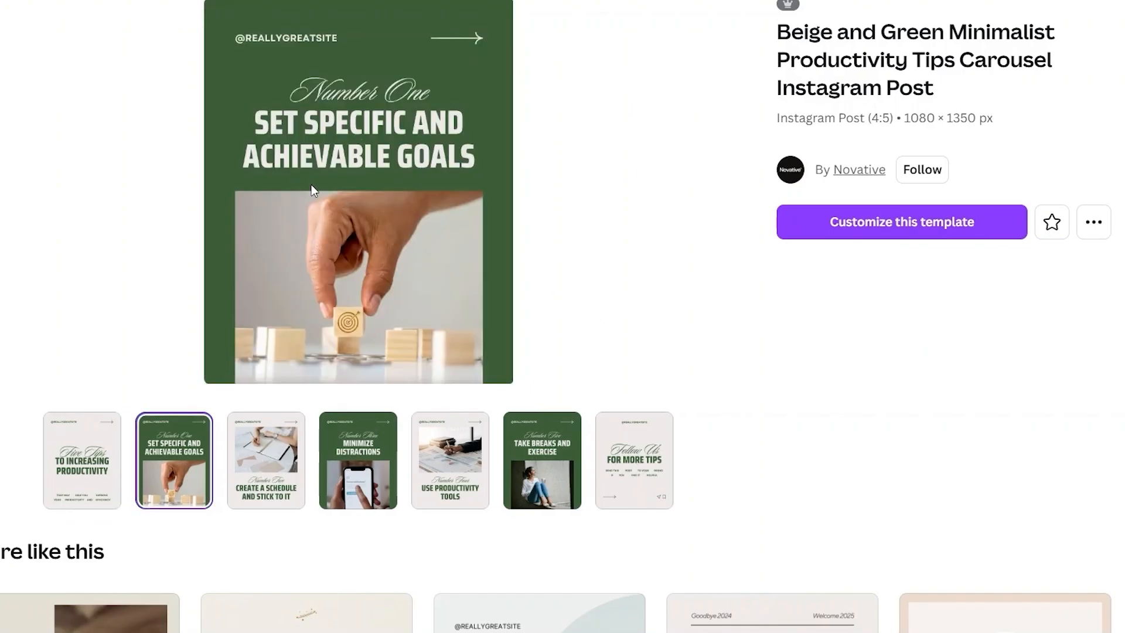
pyautogui.click(280, 448)
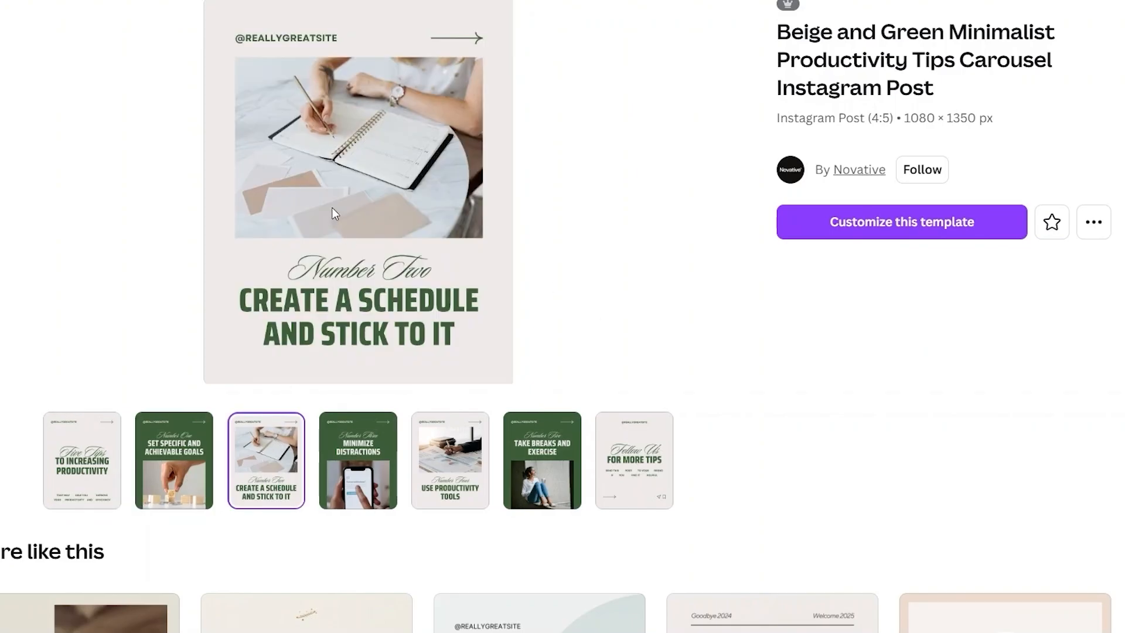
pyautogui.click(370, 451)
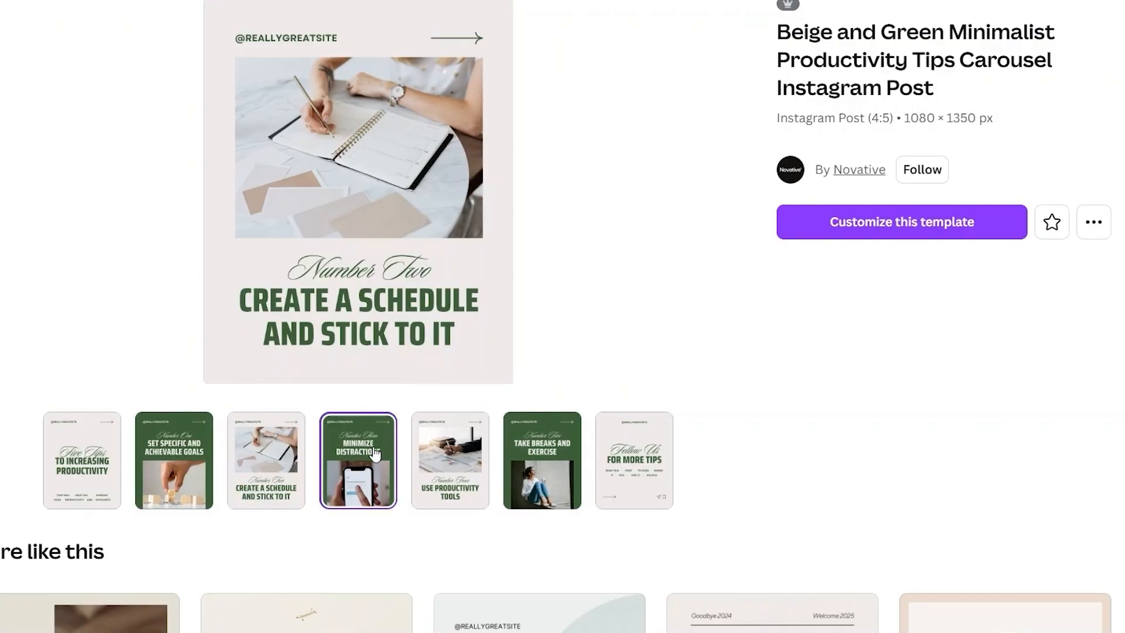
pyautogui.click(454, 475)
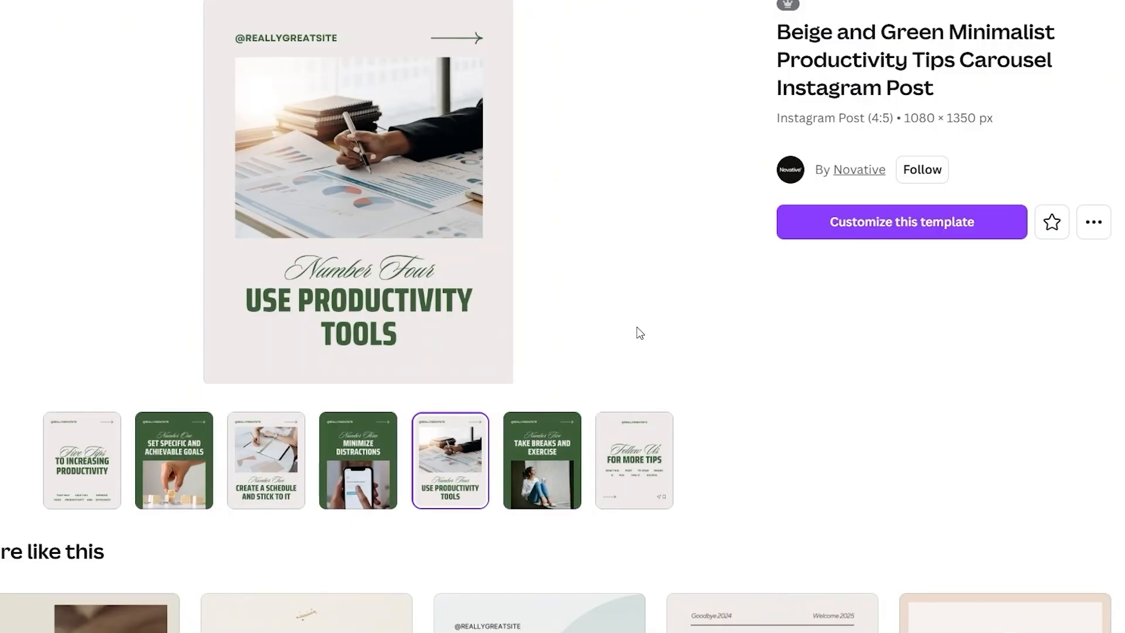
# - Open the Beige and Green Minimalist Productivity Tips Carousel template for customization and review its first two pages
pyautogui.scroll(1, 640, 333)
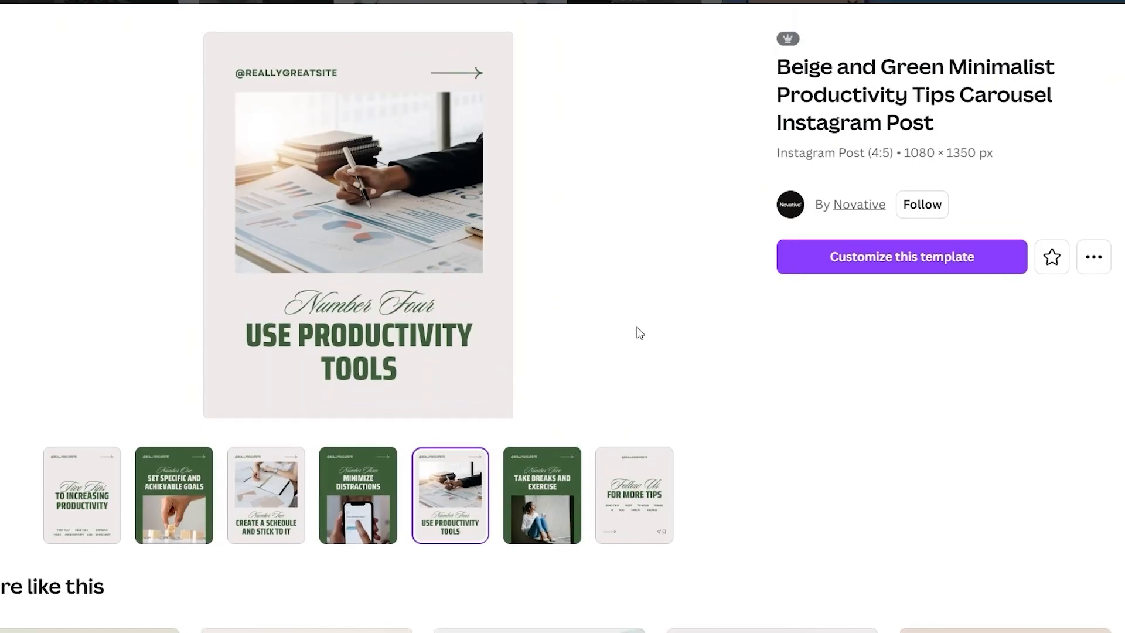
pyautogui.click(888, 258)
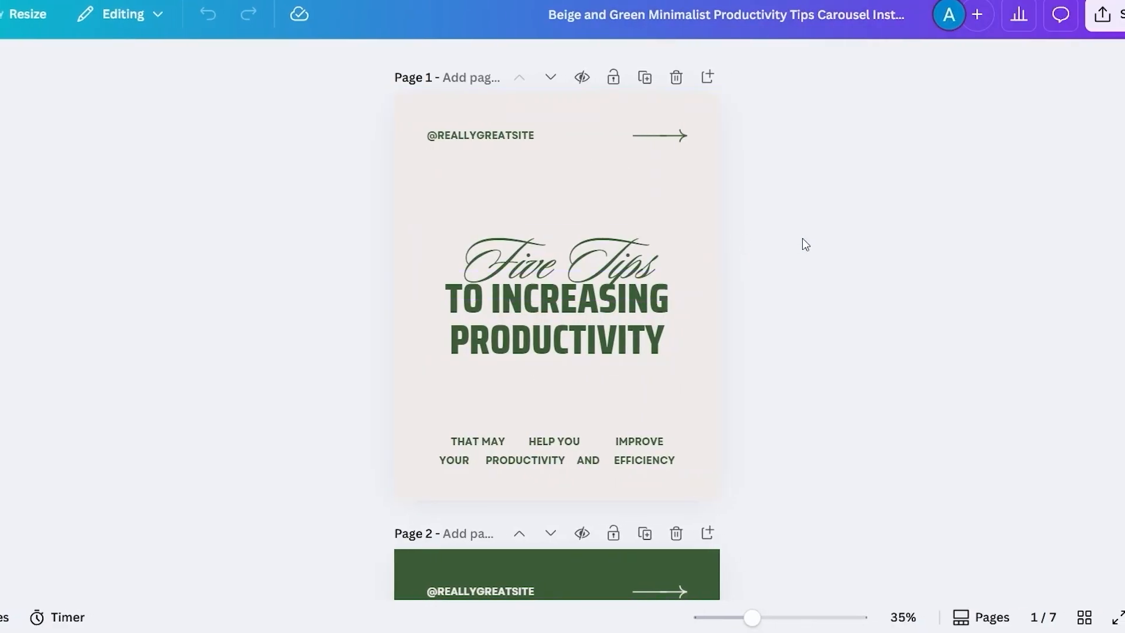
pyautogui.scroll(-2, 658, 309)
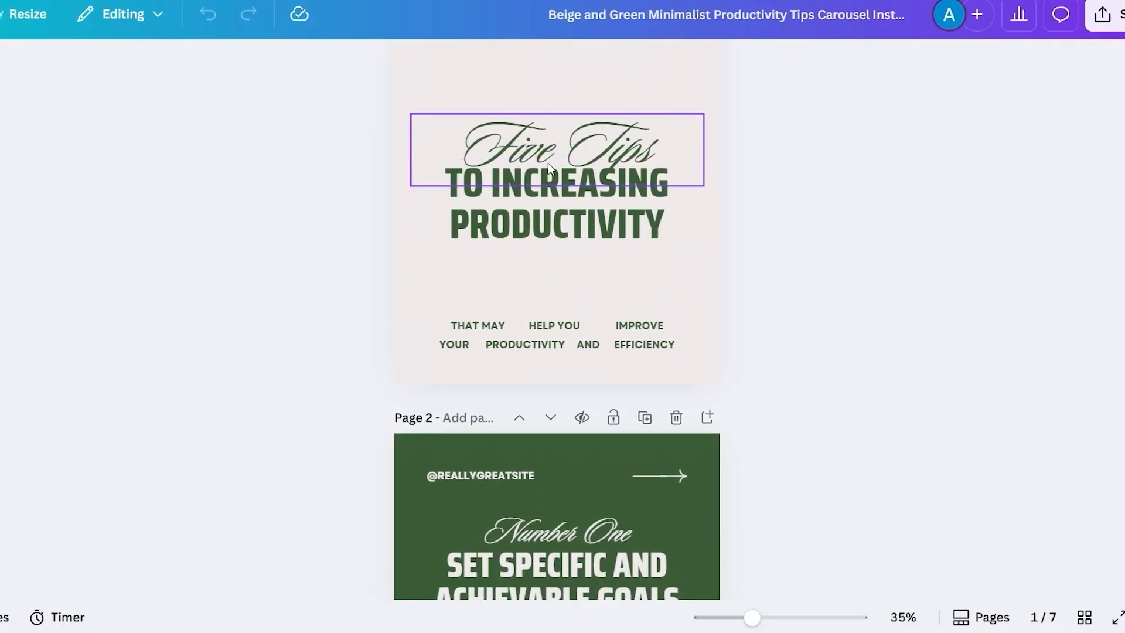
pyautogui.scroll(-7, 725, 270)
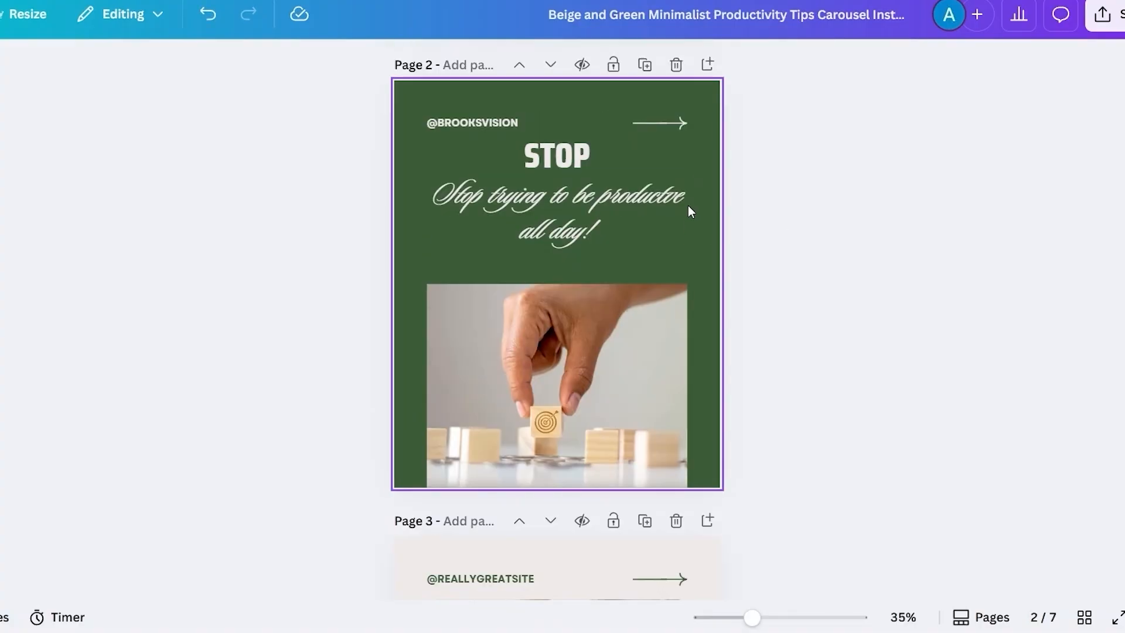
pyautogui.scroll(2, 688, 205)
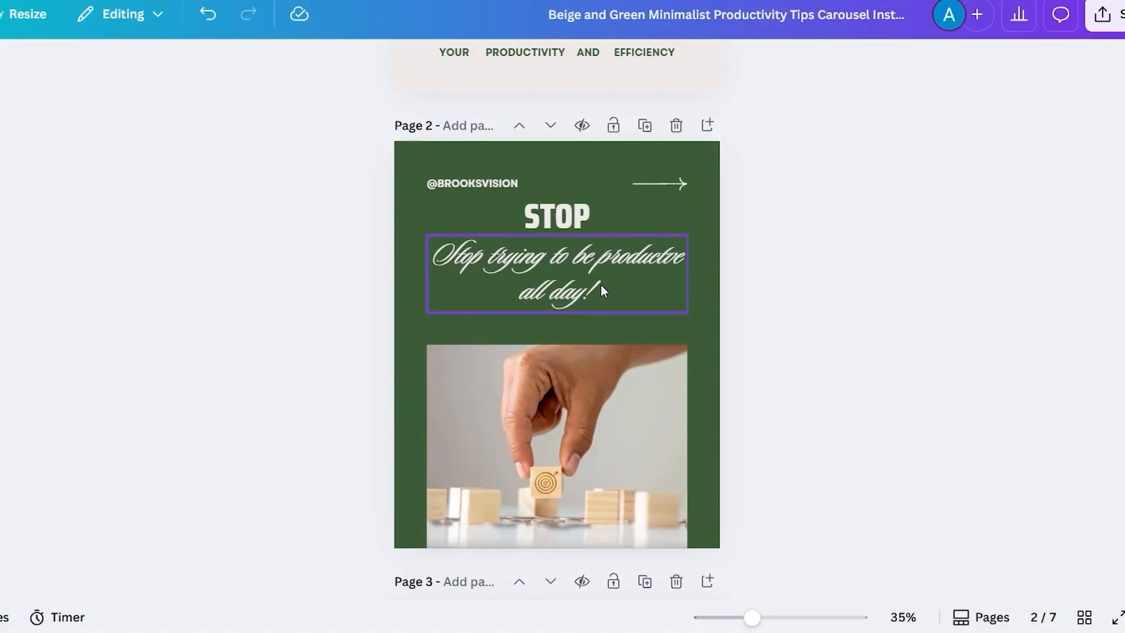
# - Review pages two to five of the productivity carousel design
pyautogui.scroll(1, 592, 290)
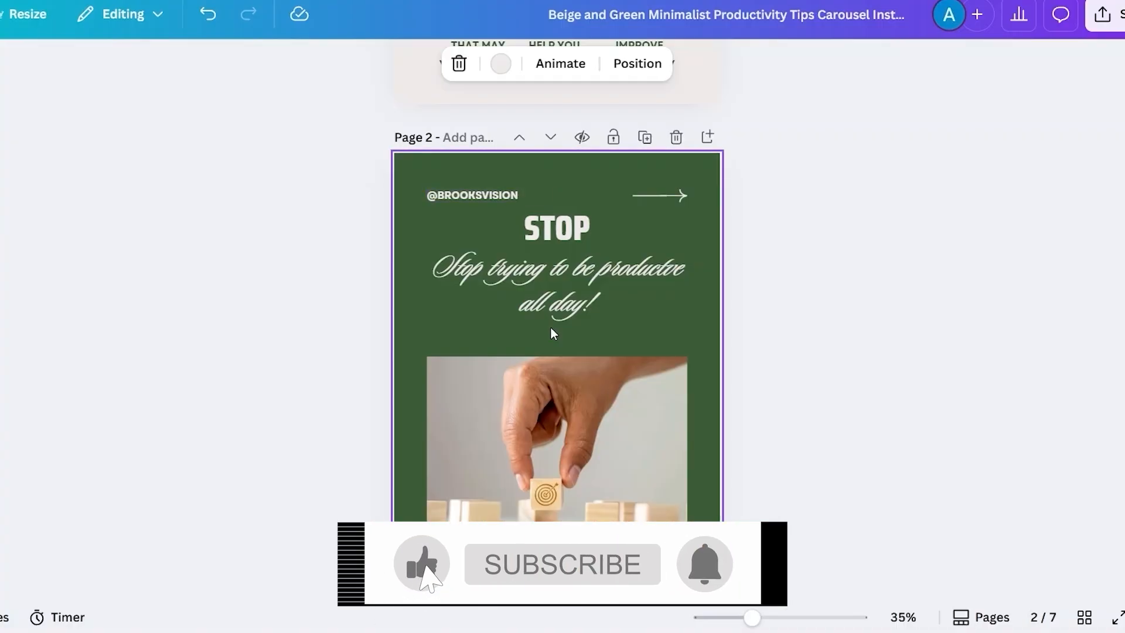
pyautogui.scroll(-6, 592, 425)
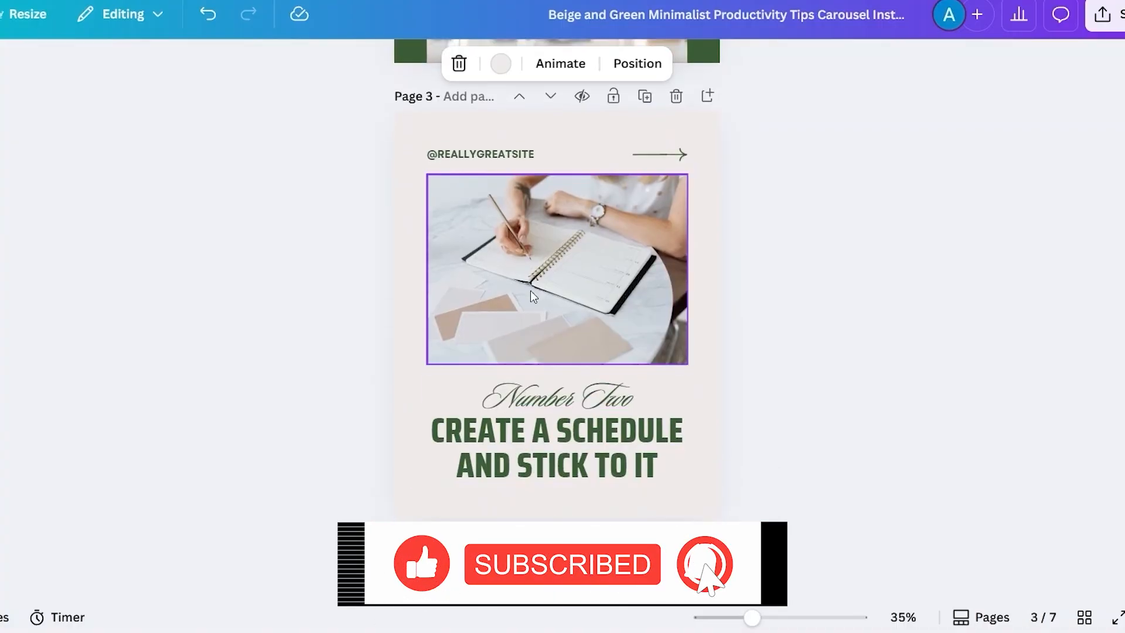
pyautogui.scroll(-8, 588, 354)
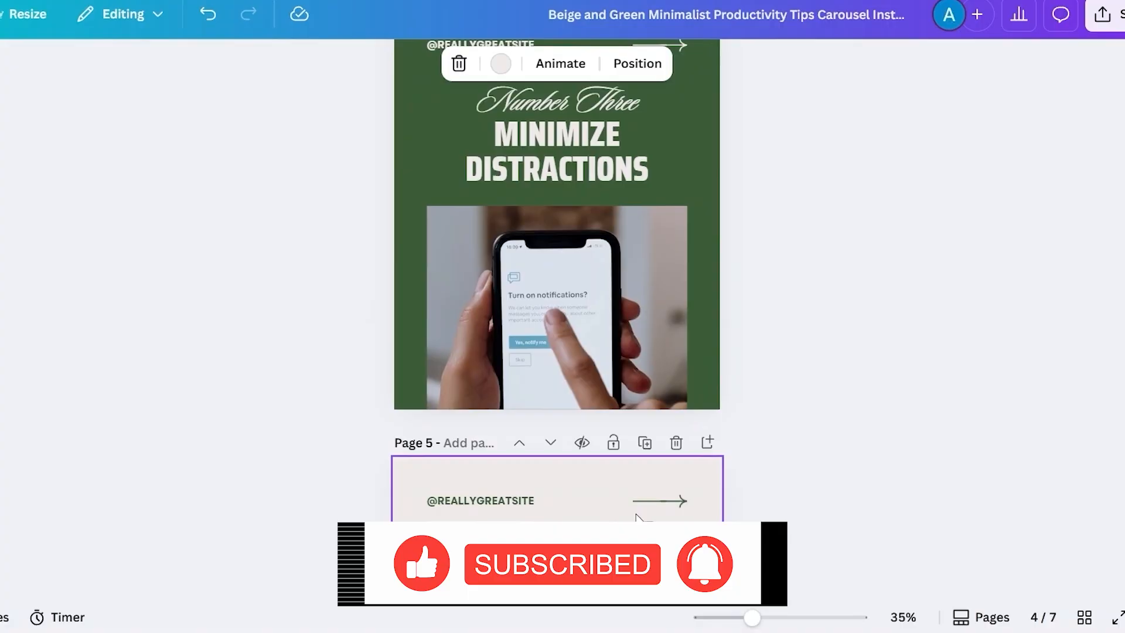
pyautogui.scroll(-10, 637, 515)
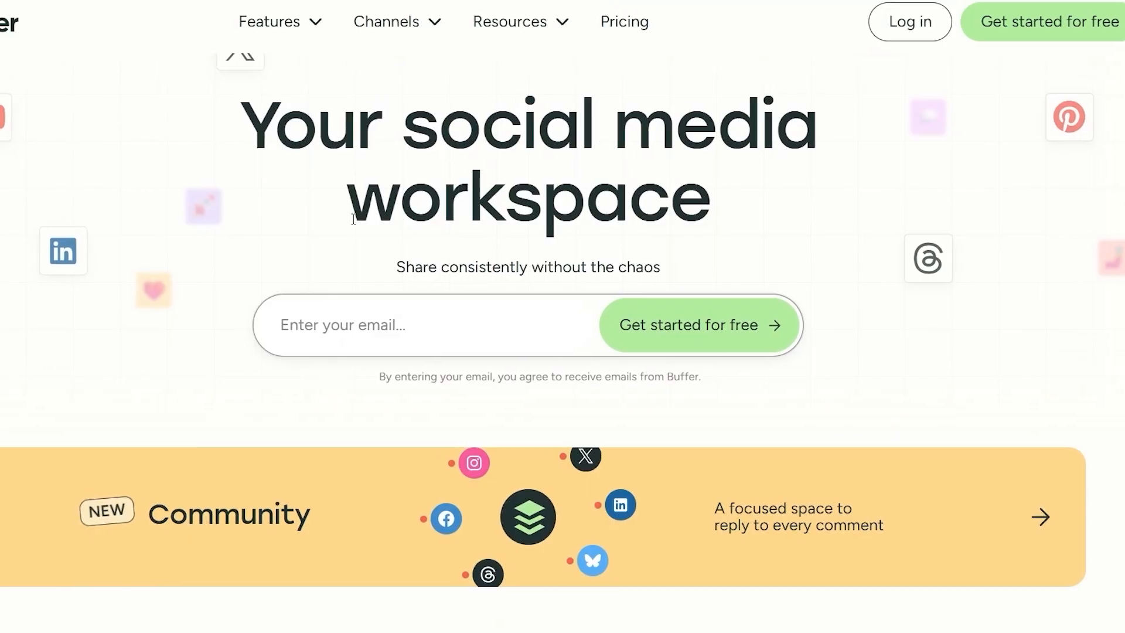
# - Switch to Buffer, start connecting a new channel and look through the supported social networks
pyautogui.scroll(1, 354, 219)
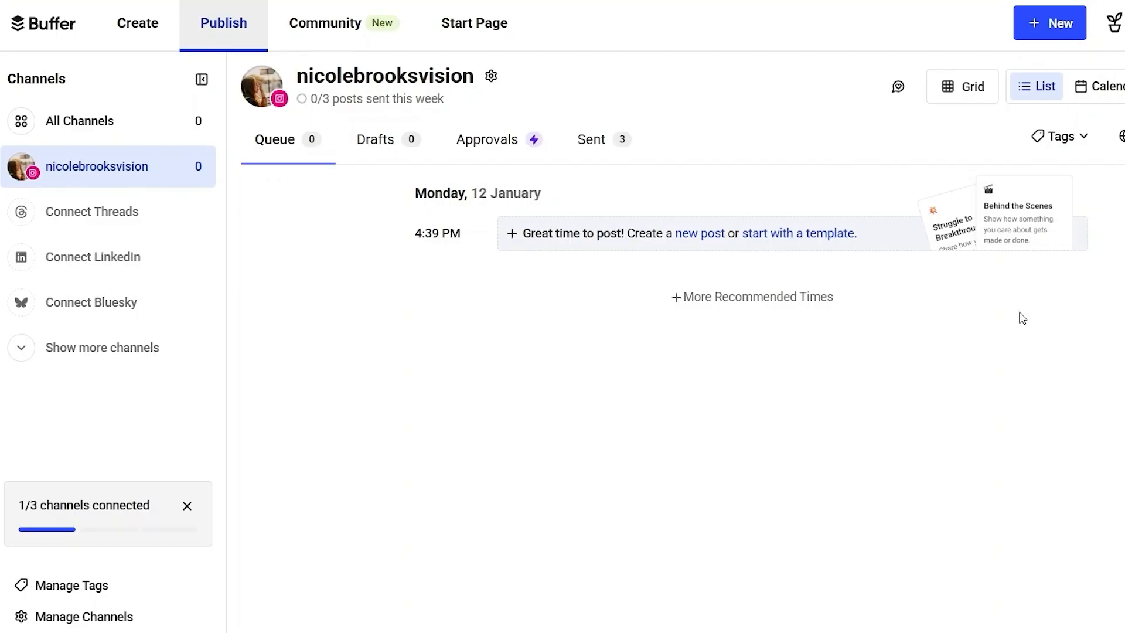
pyautogui.click(1044, 26)
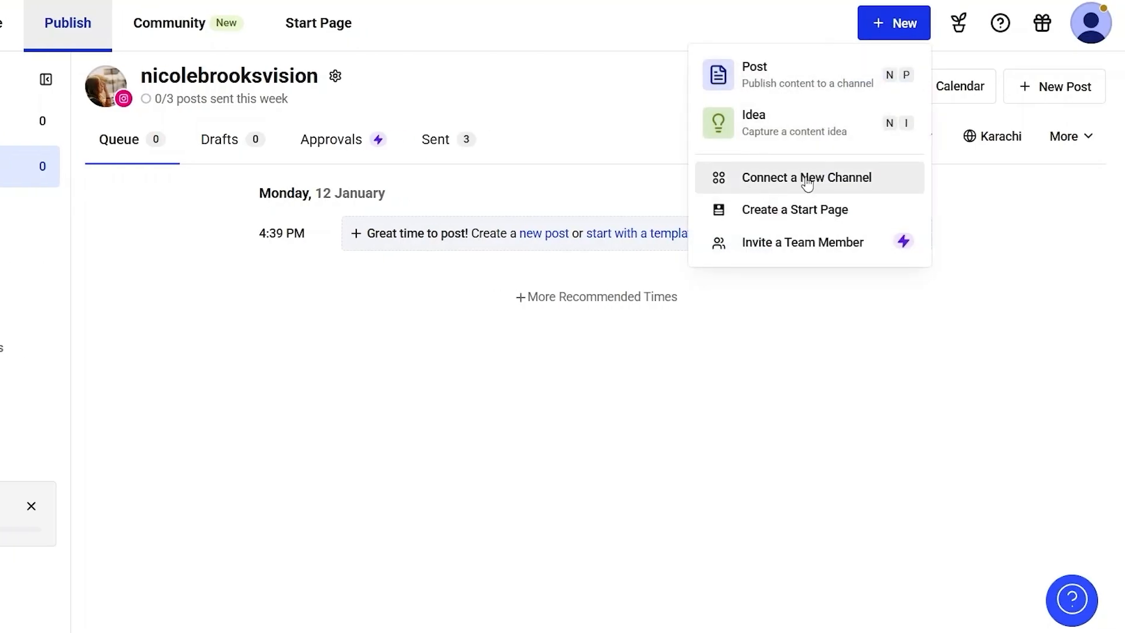
pyautogui.click(829, 176)
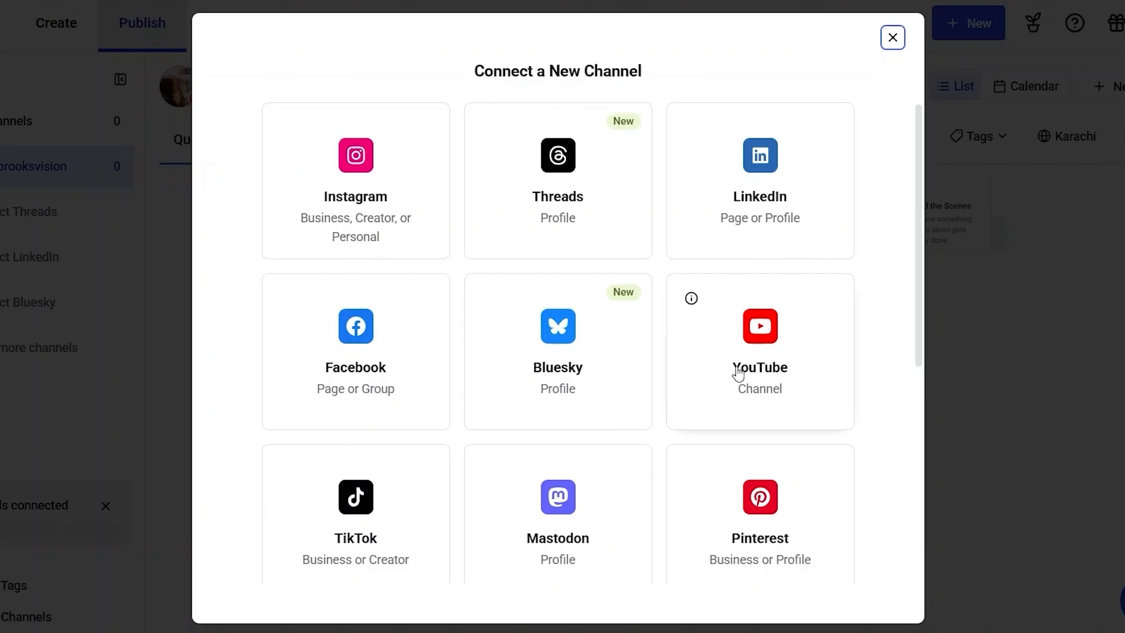
pyautogui.scroll(-5, 607, 531)
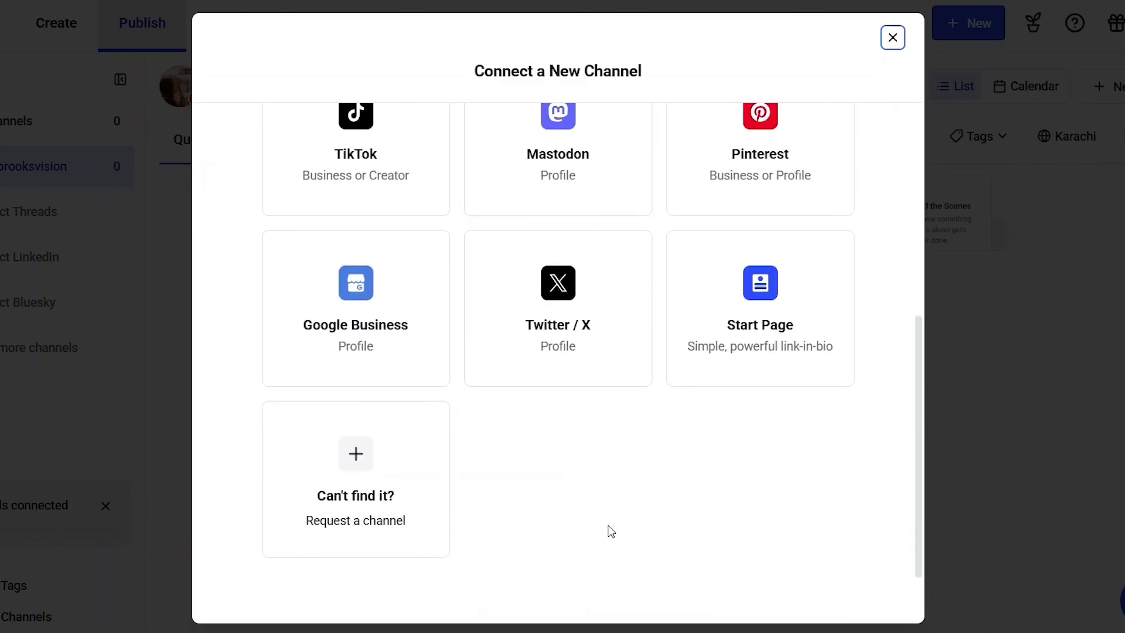
pyautogui.scroll(5, 609, 531)
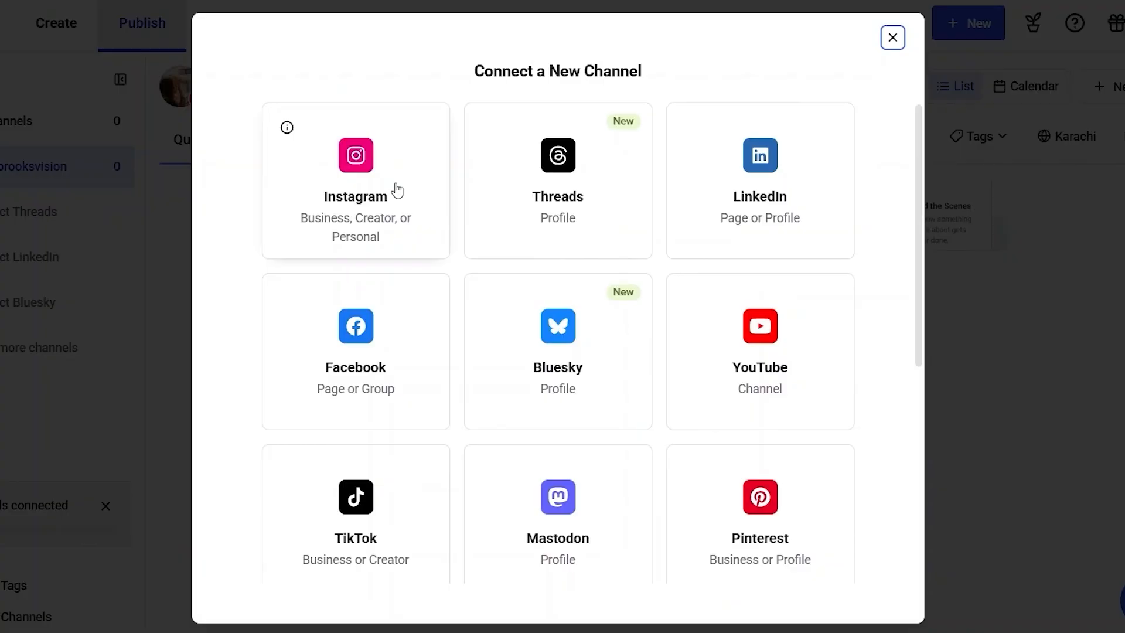
# - Connect an Instagram professional account to Buffer and allow it to keep accessing the account information
pyautogui.click(387, 191)
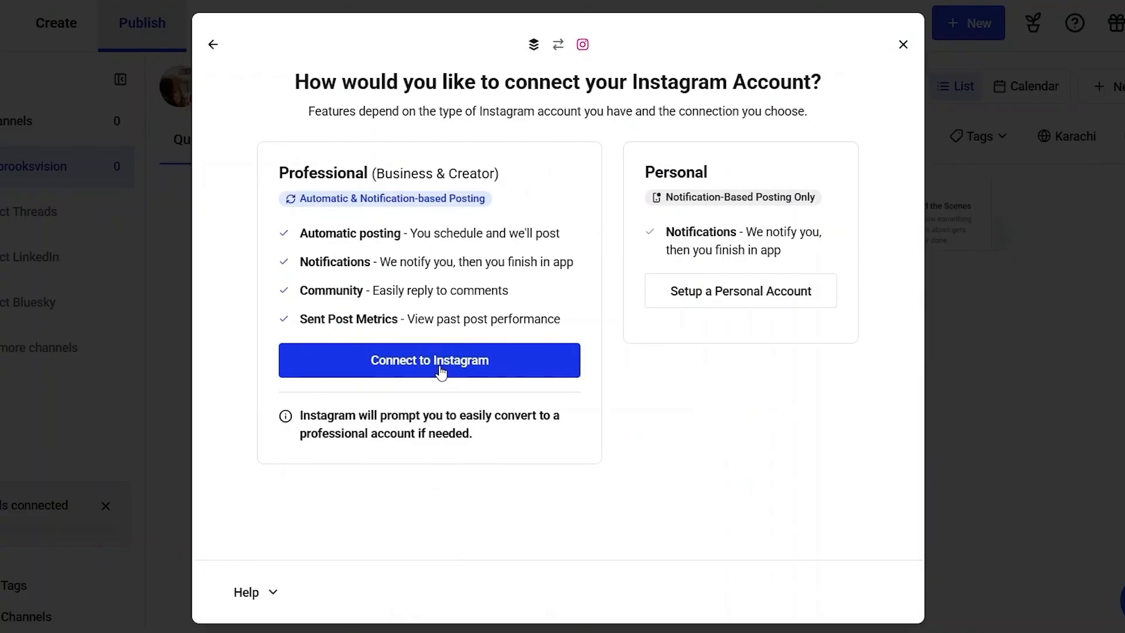
pyautogui.click(442, 362)
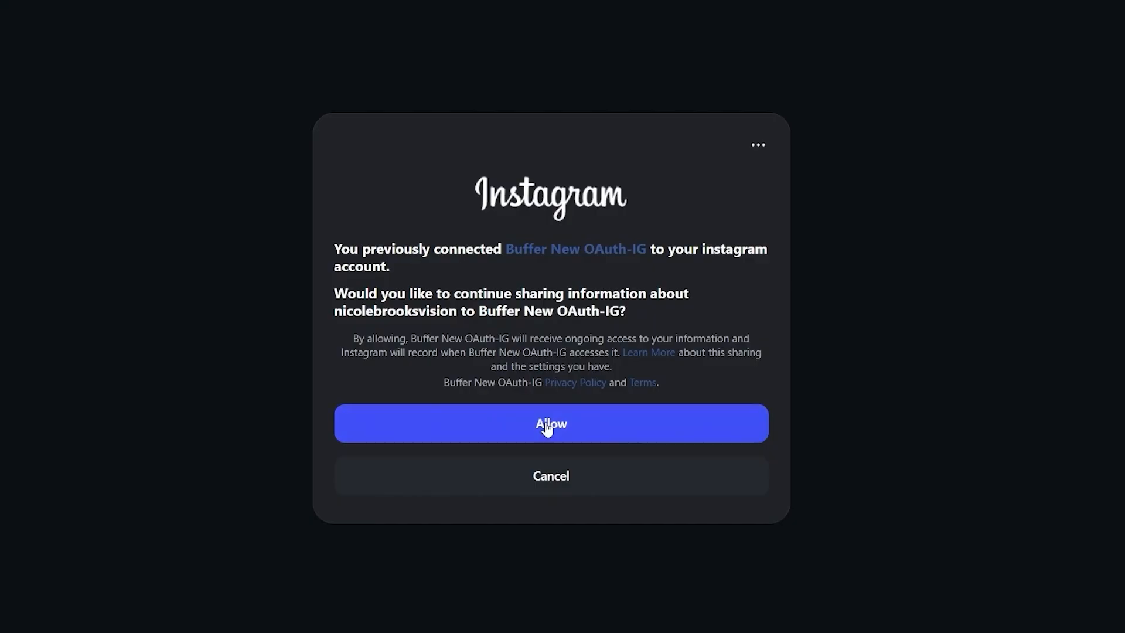
pyautogui.click(612, 418)
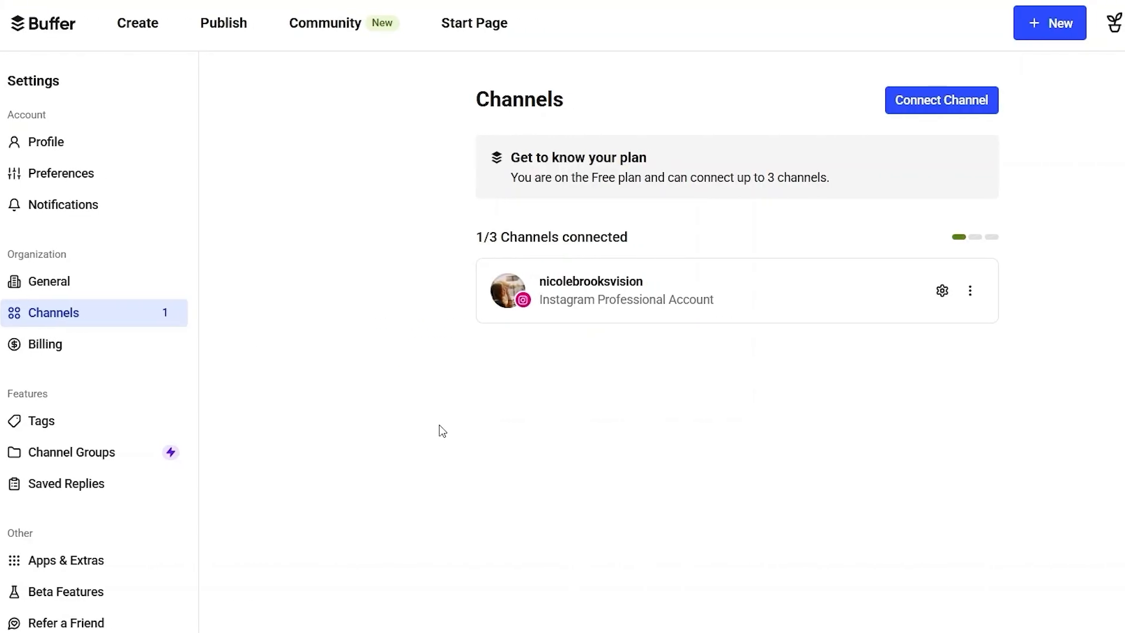
# - Start a new post in Buffer, and download carousel pages 1–7 from Canva as PNG
pyautogui.click(1058, 24)
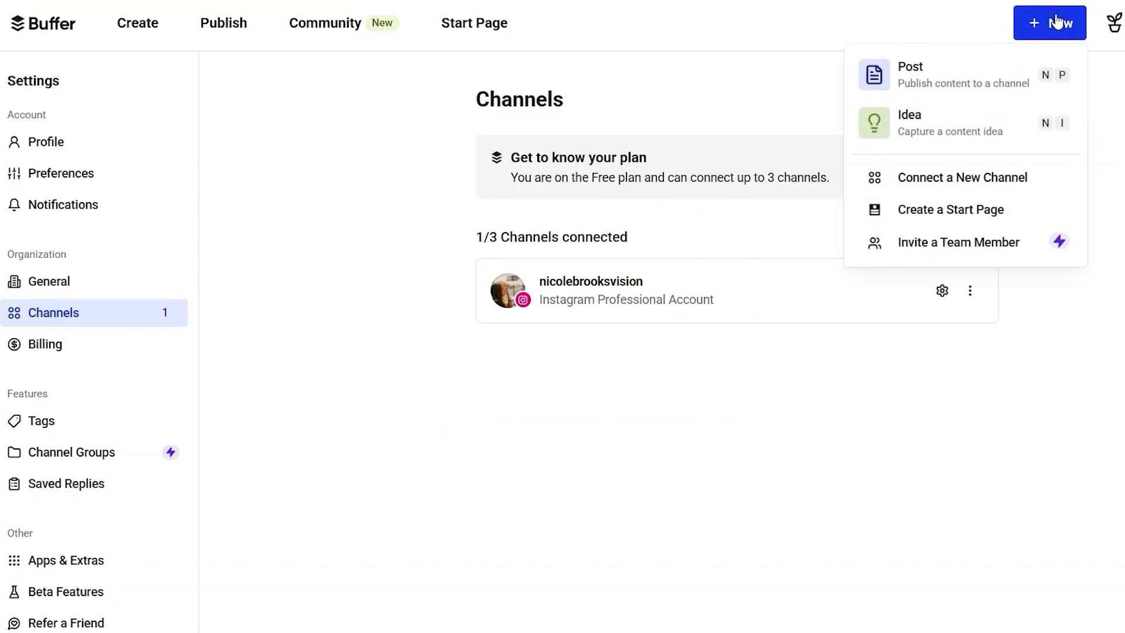
pyautogui.click(922, 69)
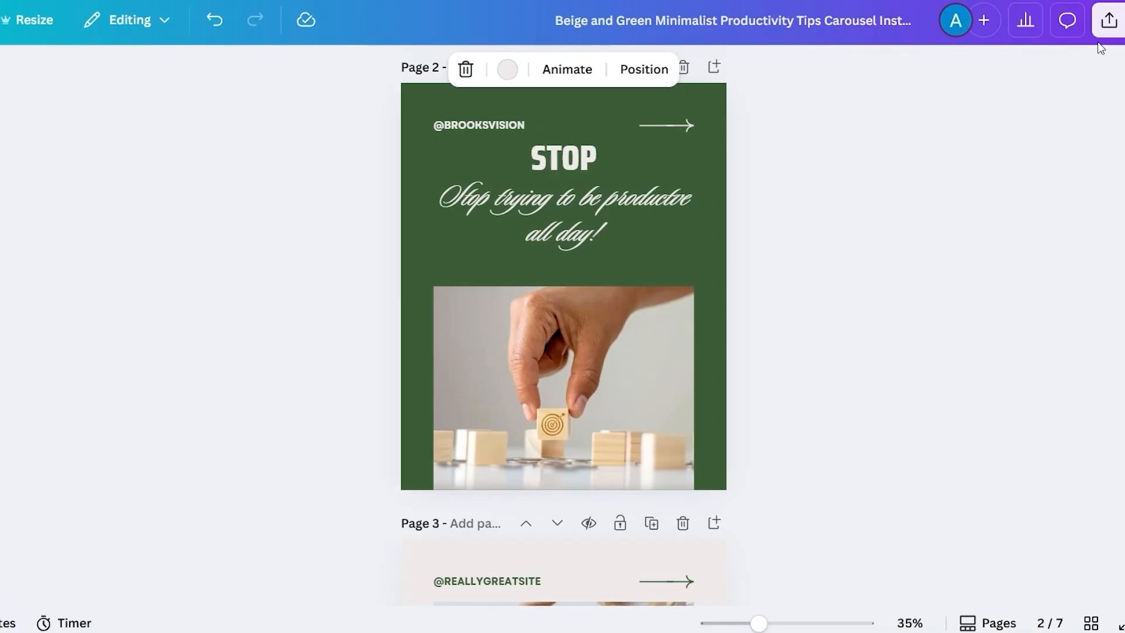
pyautogui.click(1069, 22)
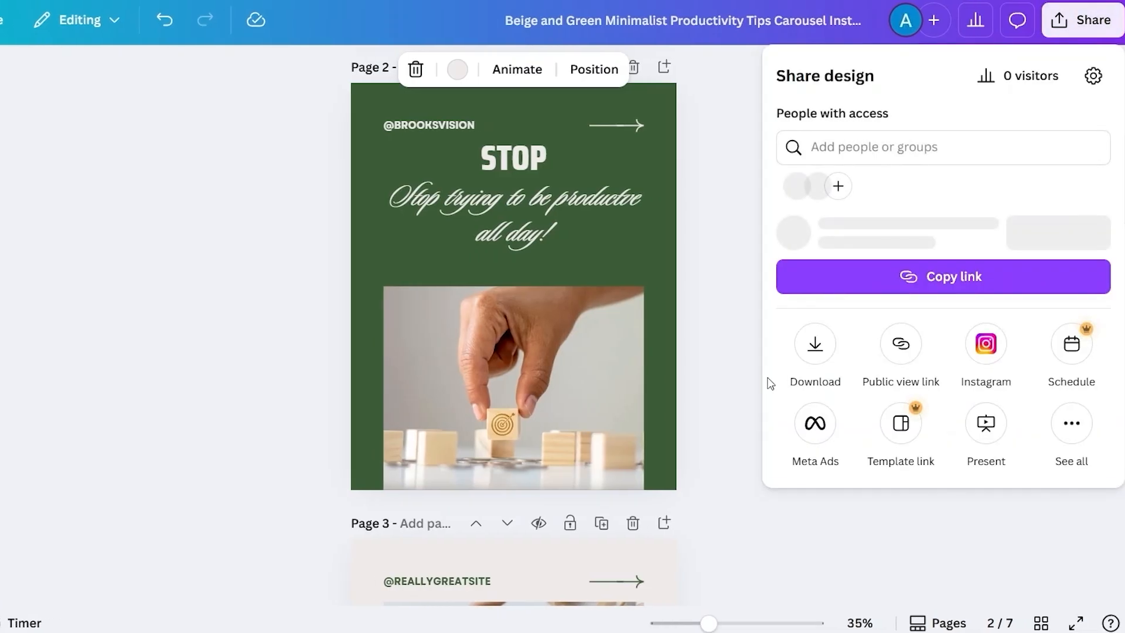
pyautogui.click(815, 349)
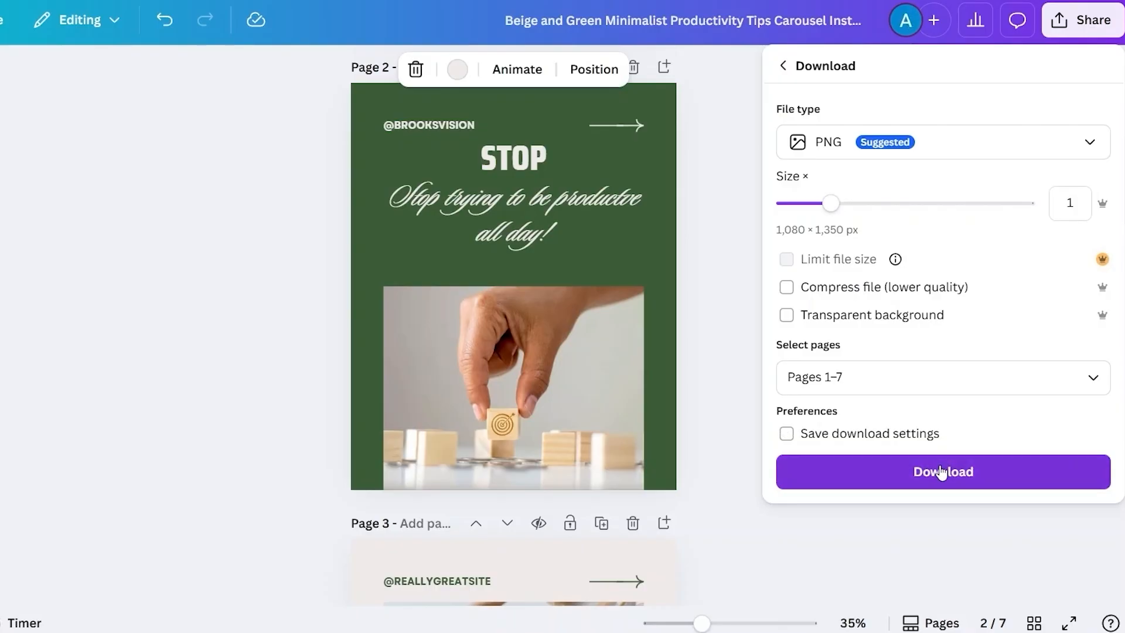
pyautogui.click(939, 473)
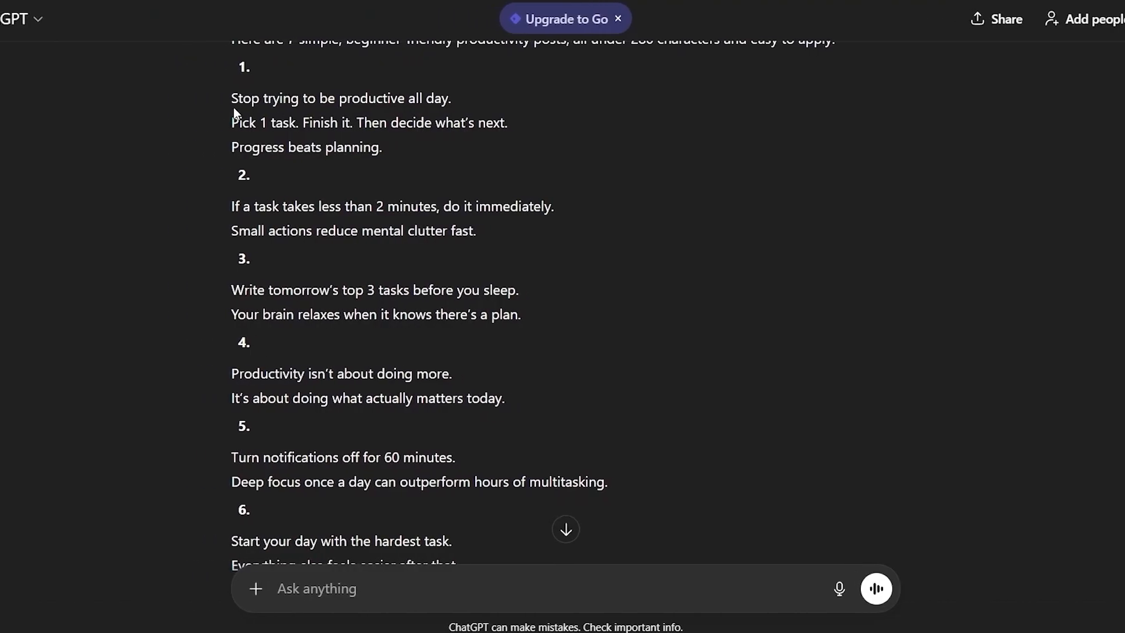
# - Copy the first productivity tip, "Stop trying to be productive all day", from ChatGPT into the Buffer post's caption
pyautogui.moveTo(230, 98); pyautogui.dragTo(387, 151)
pyautogui.hotkey('ctrl', 'c')
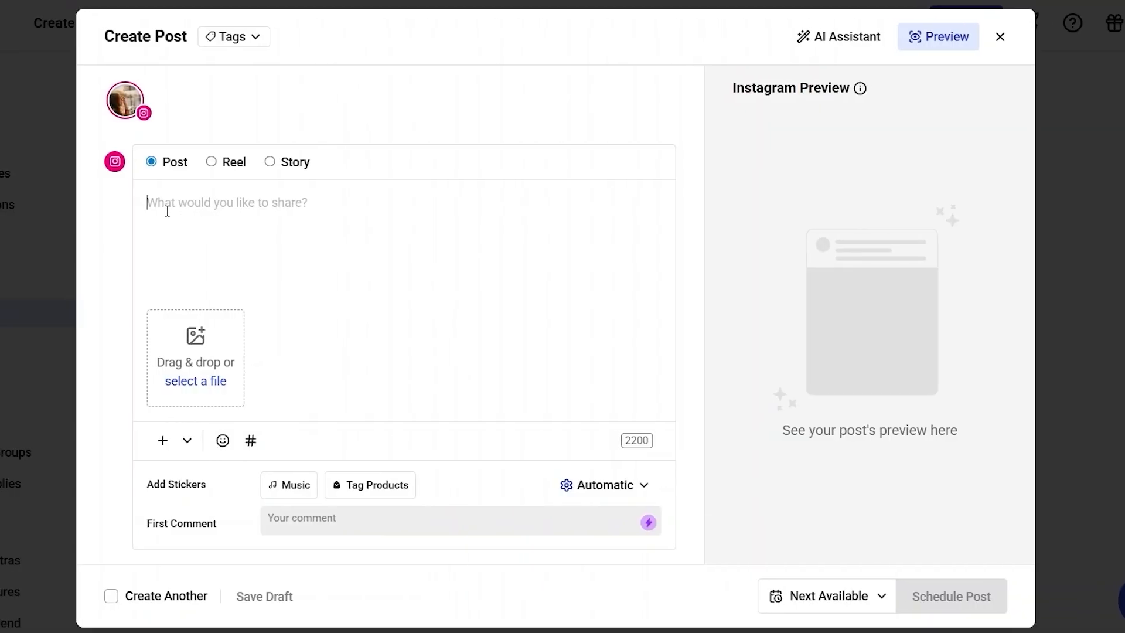
pyautogui.rightClick(170, 209)
pyautogui.click(232, 383)
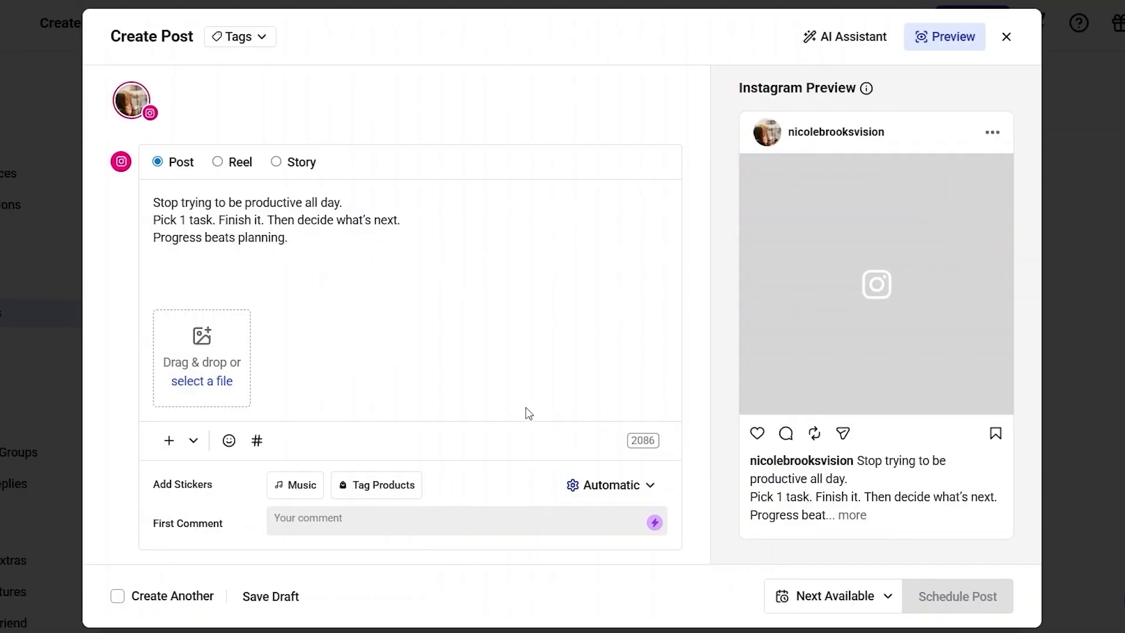
# - Attach the downloaded green STOP page image to the post and check its full caption in the Instagram preview
pyautogui.moveTo(556, 630)
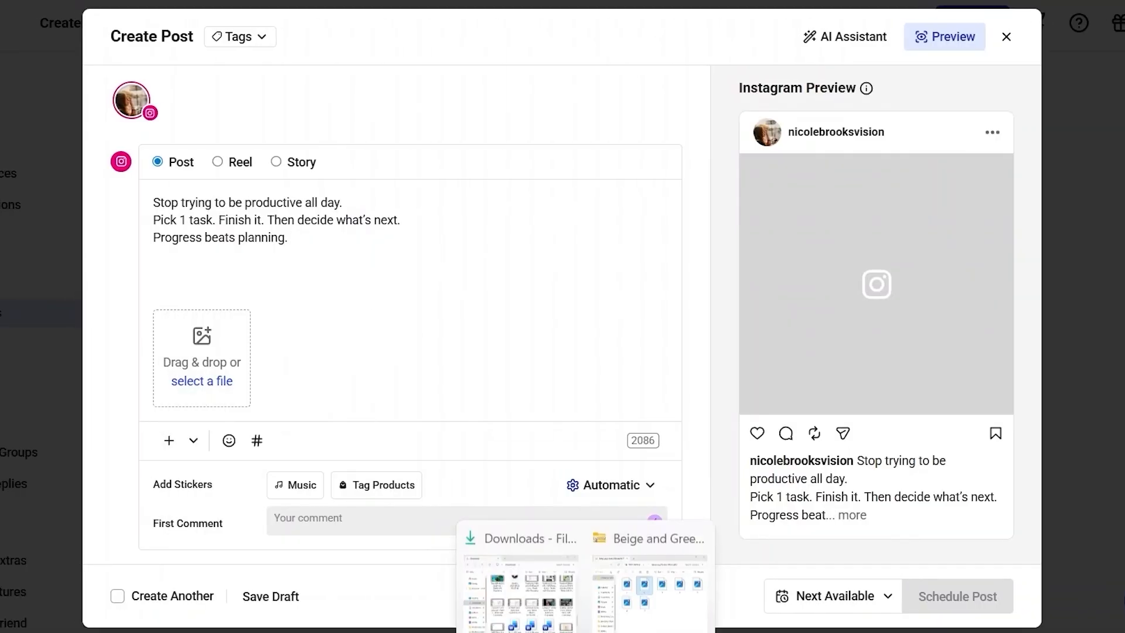
pyautogui.click(648, 610)
pyautogui.moveTo(588, 213); pyautogui.dragTo(182, 255)
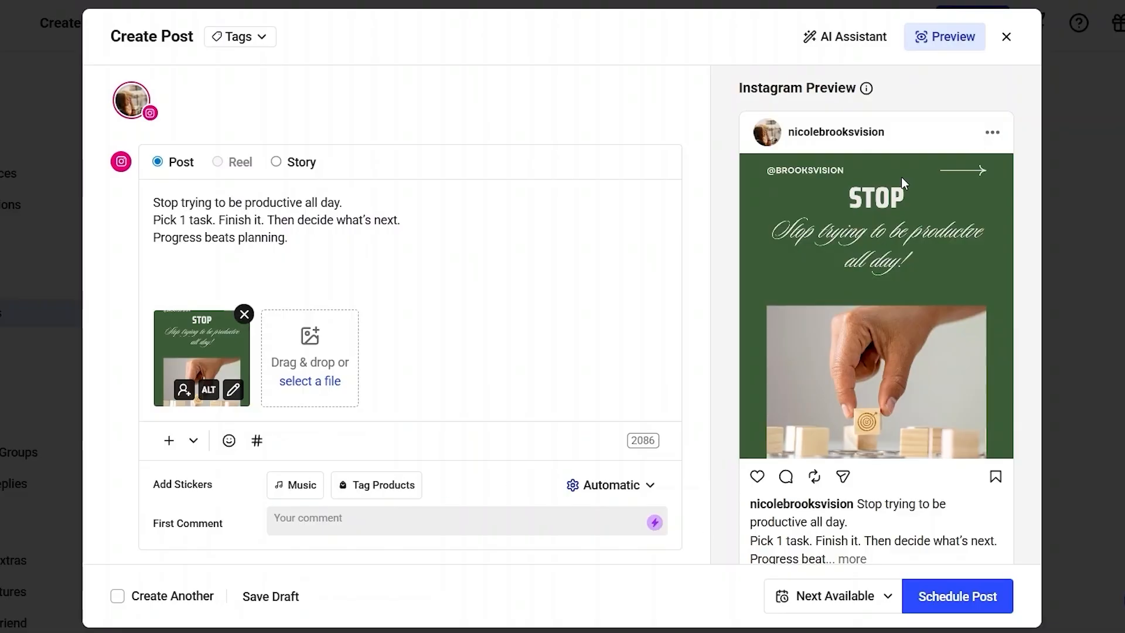
pyautogui.scroll(-1, 901, 177)
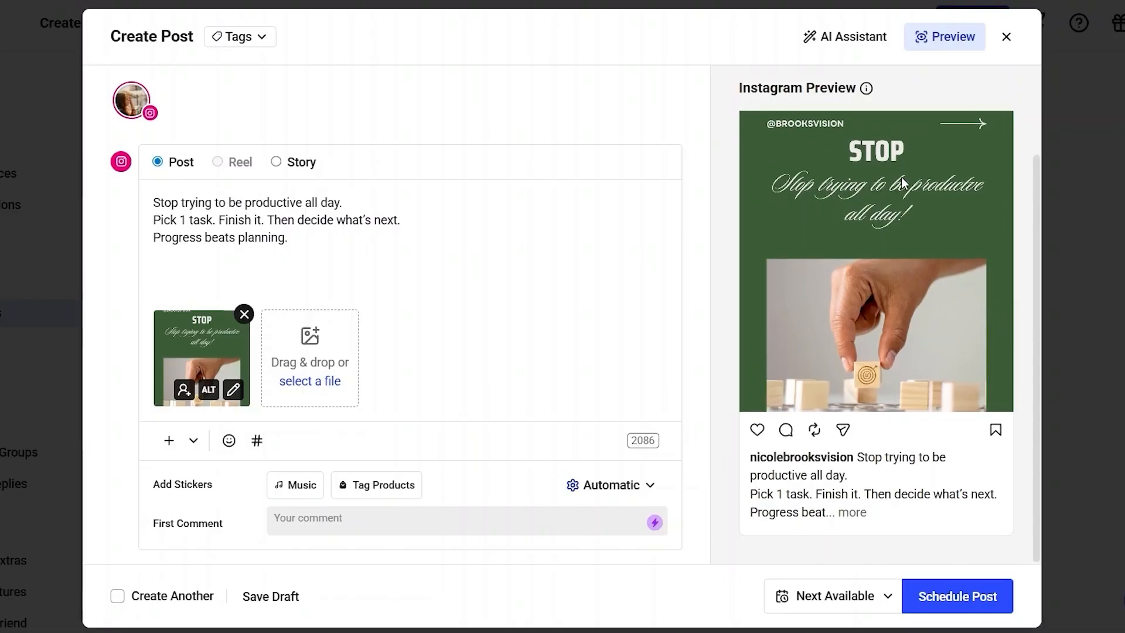
pyautogui.scroll(1, 901, 183)
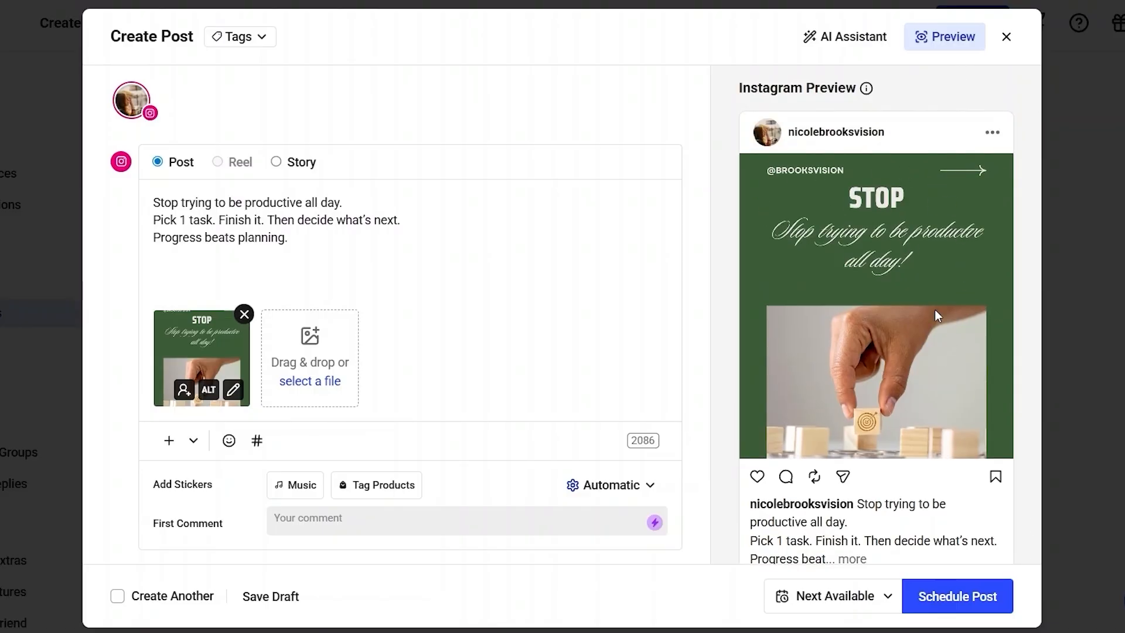
pyautogui.scroll(-1, 891, 292)
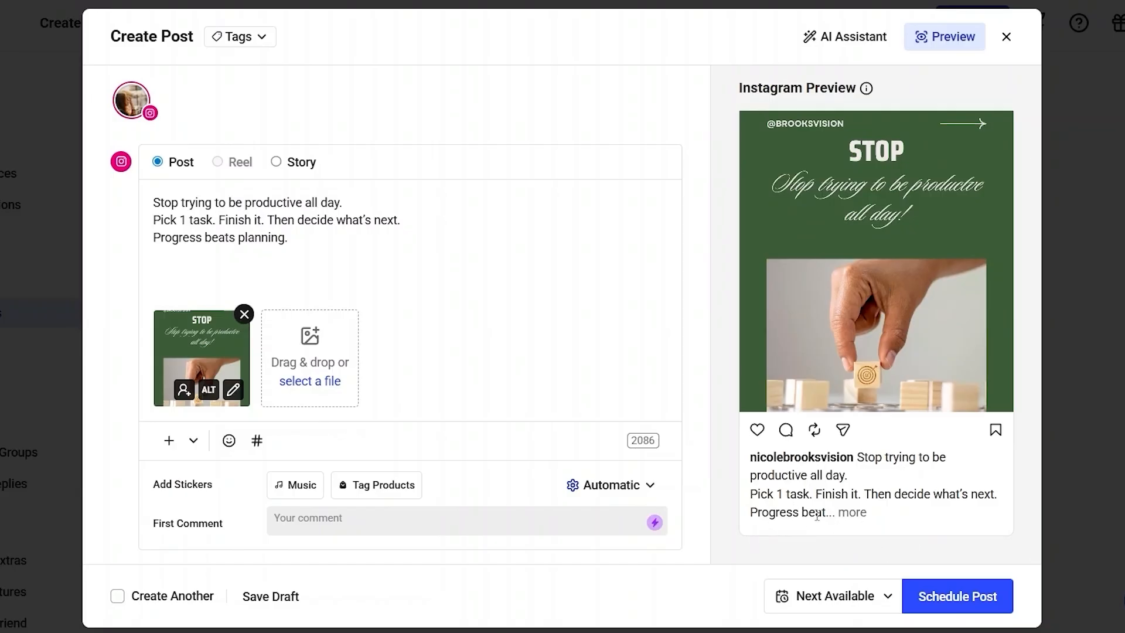
pyautogui.click(850, 517)
pyautogui.tripleClick(859, 460)
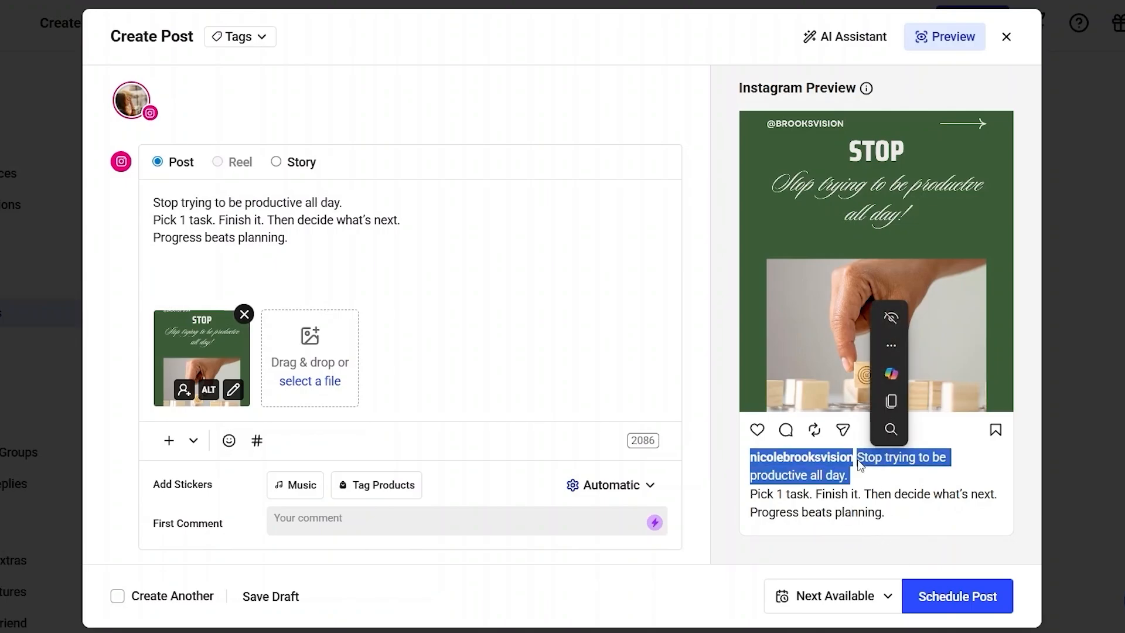
# - Add a line break before the caption, end it with an exclamation mark, and schedule the post for the next available slot
pyautogui.click(159, 204)
pyautogui.press('Return')
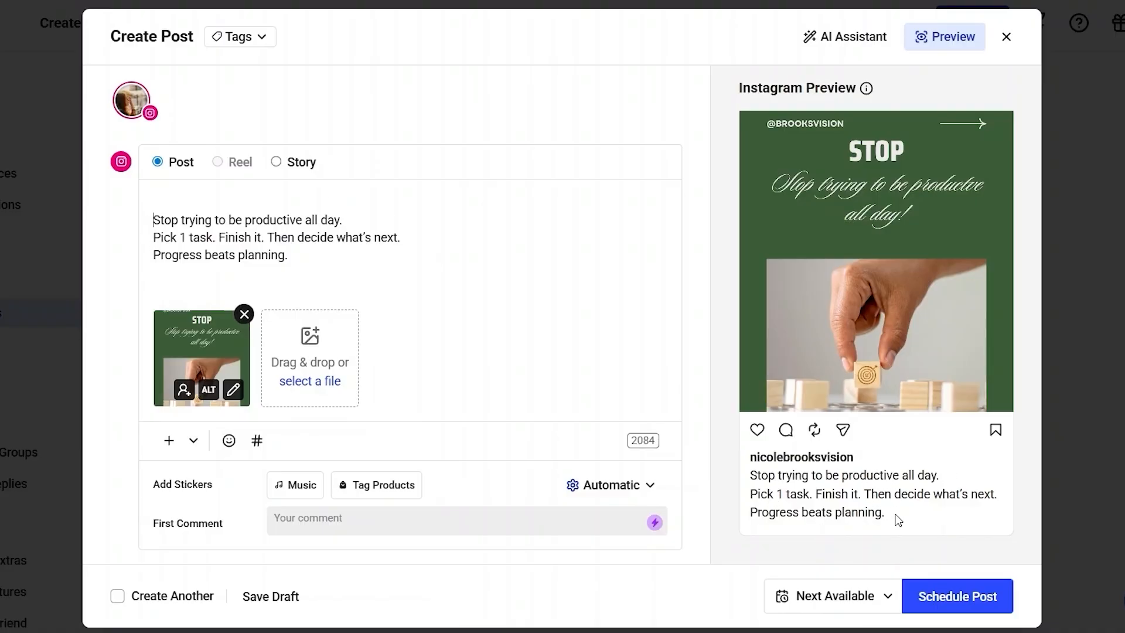
pyautogui.click(291, 255)
pyautogui.press('BackSpace')
pyautogui.write('!')
pyautogui.click(960, 597)
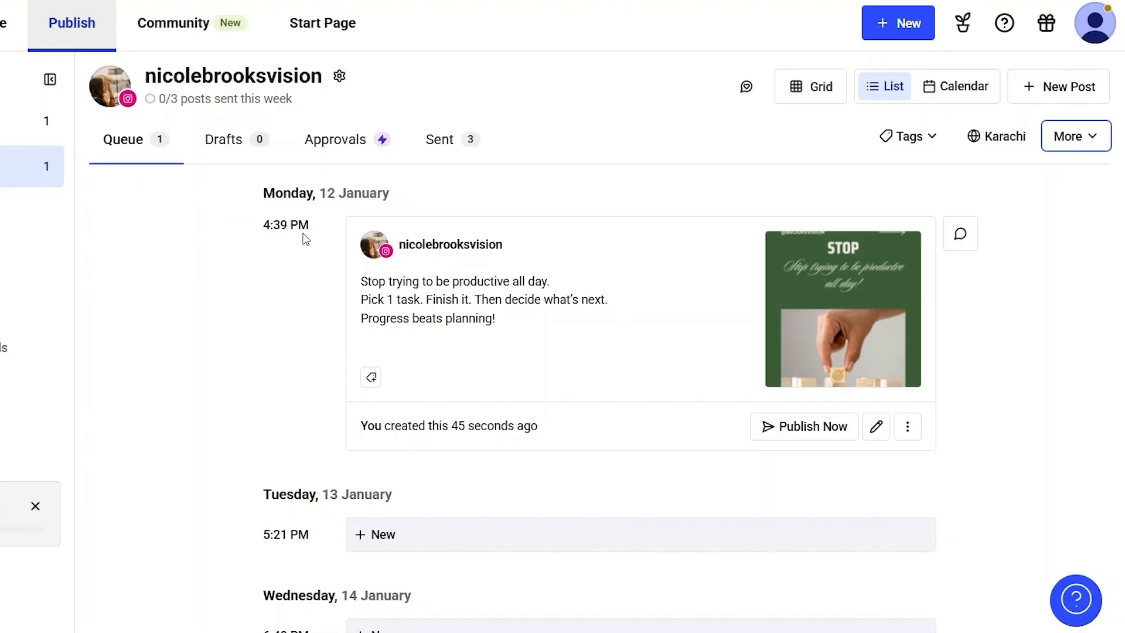
# - Review the queued post and the upcoming January posting slots in the channel's queue
pyautogui.moveTo(303, 230)
pyautogui.scroll(-10, 292, 427)
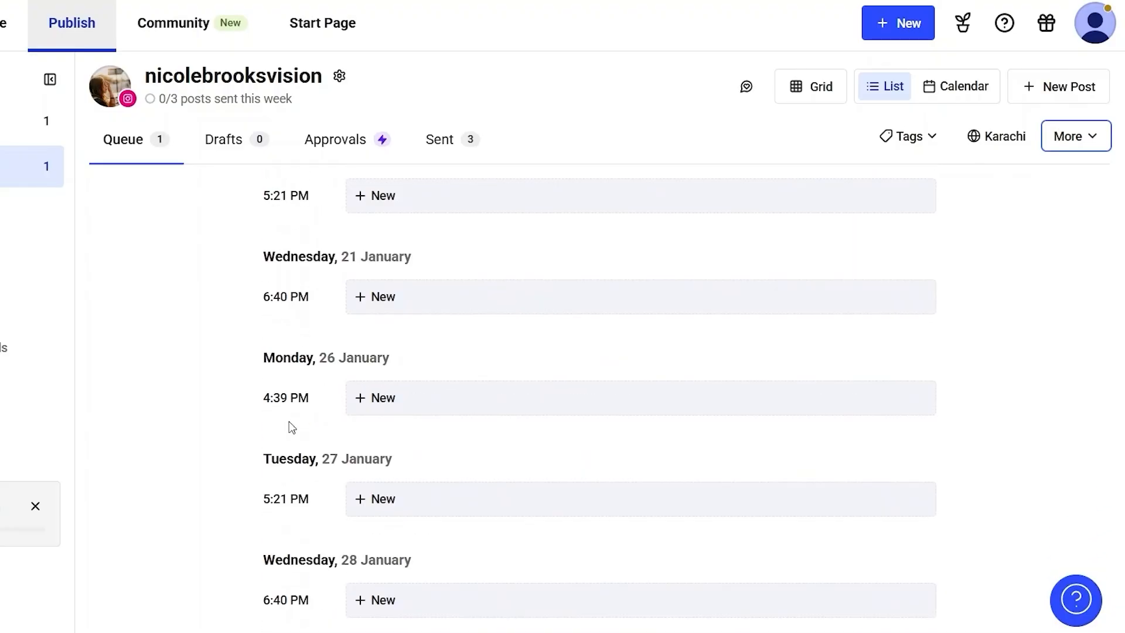
pyautogui.scroll(10, 291, 425)
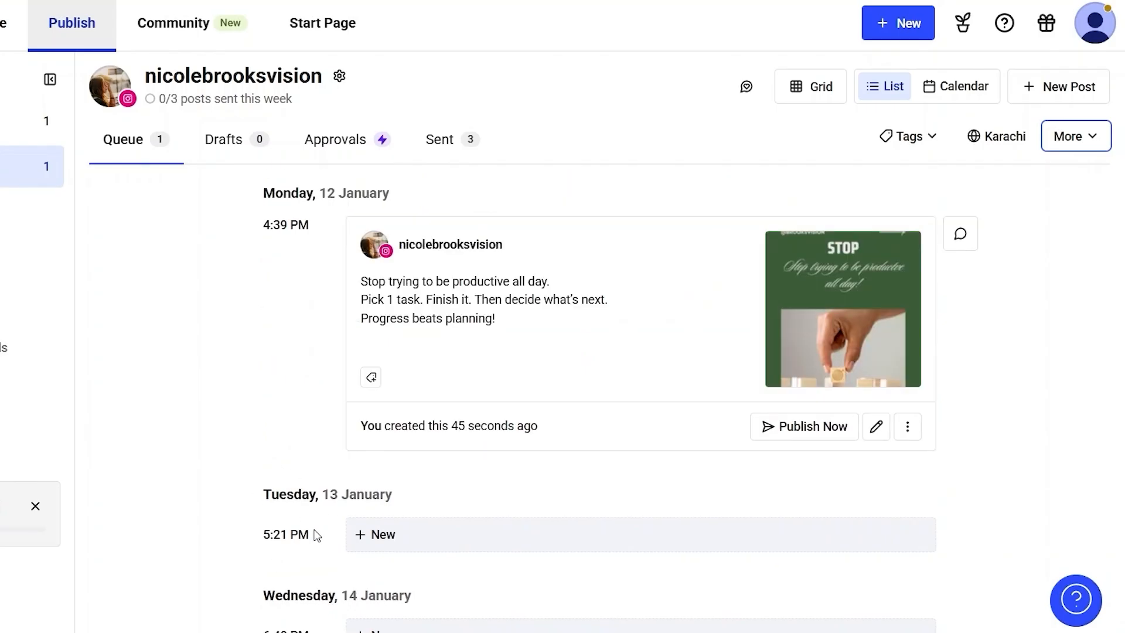
pyautogui.press('space')
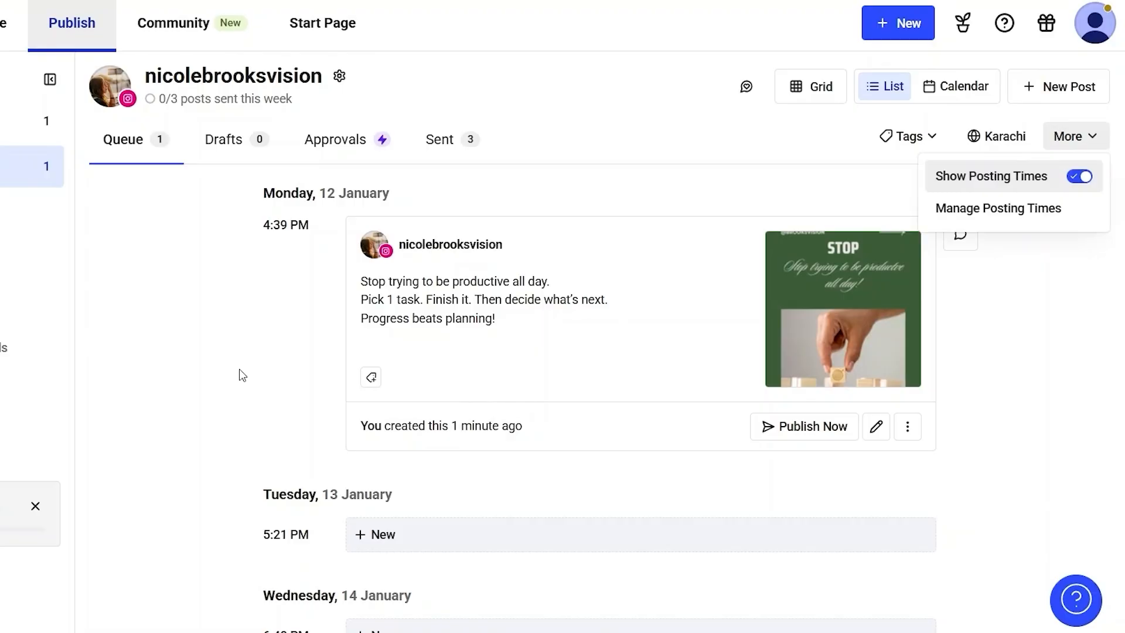
pyautogui.click(239, 370)
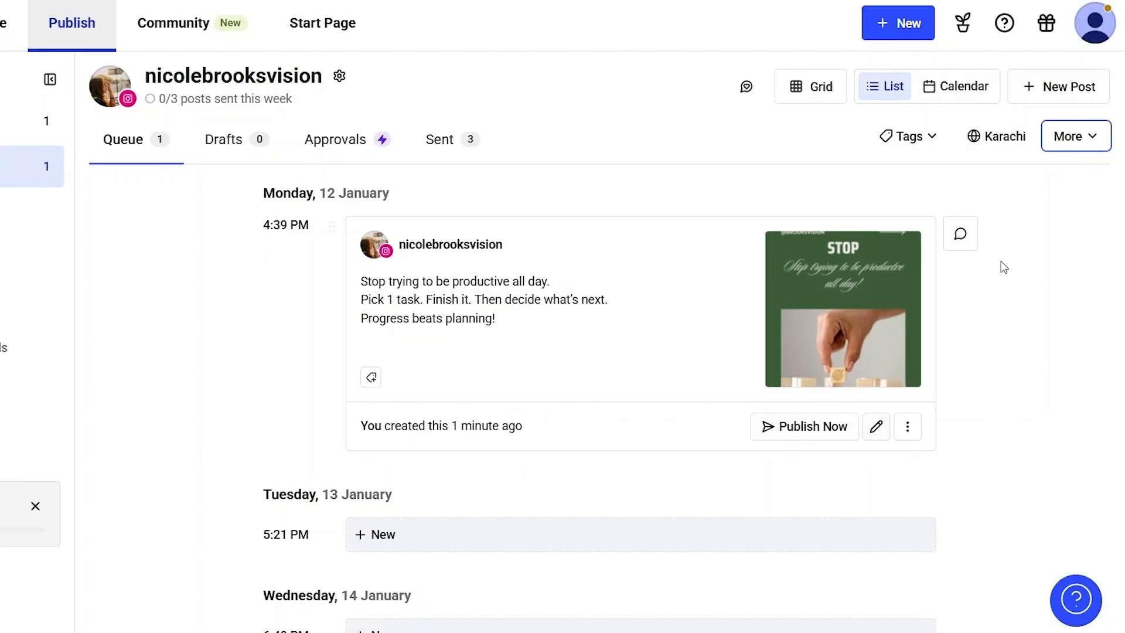
# - Open the channel's posting time settings, review the weekly schedule, and return to the queue's upcoming slots
pyautogui.click(1083, 139)
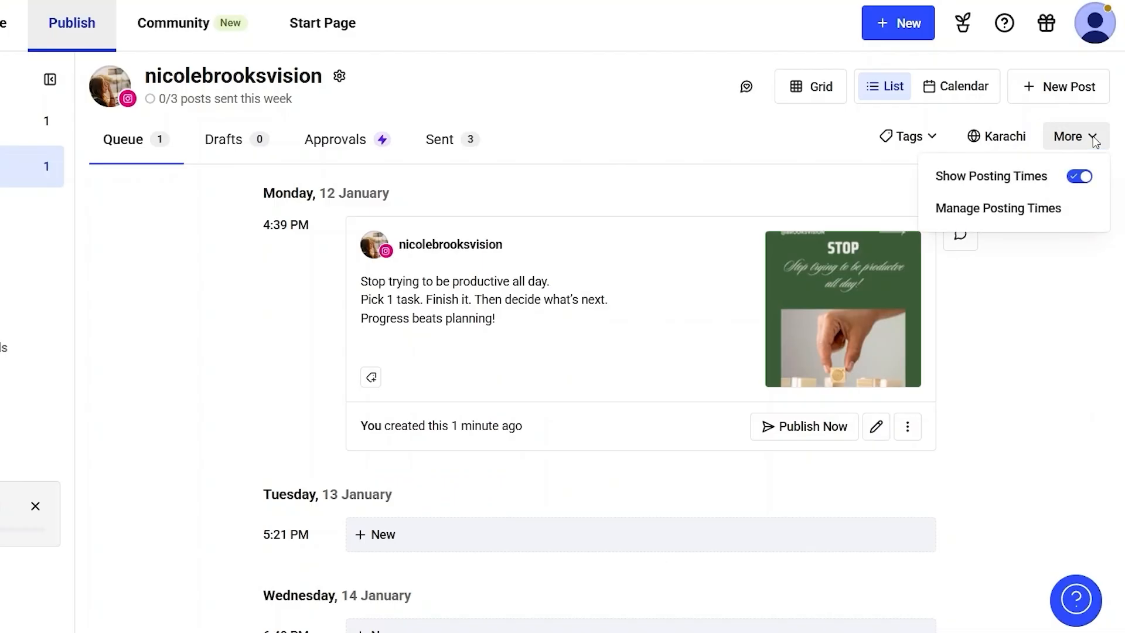
pyautogui.click(993, 212)
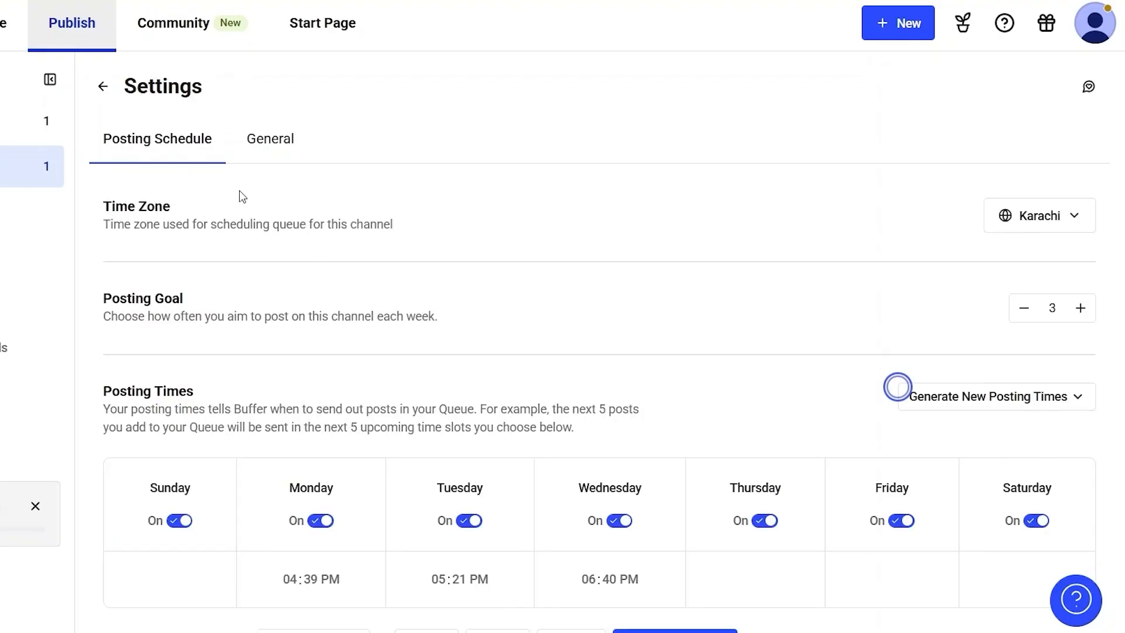
pyautogui.scroll(-1, 276, 328)
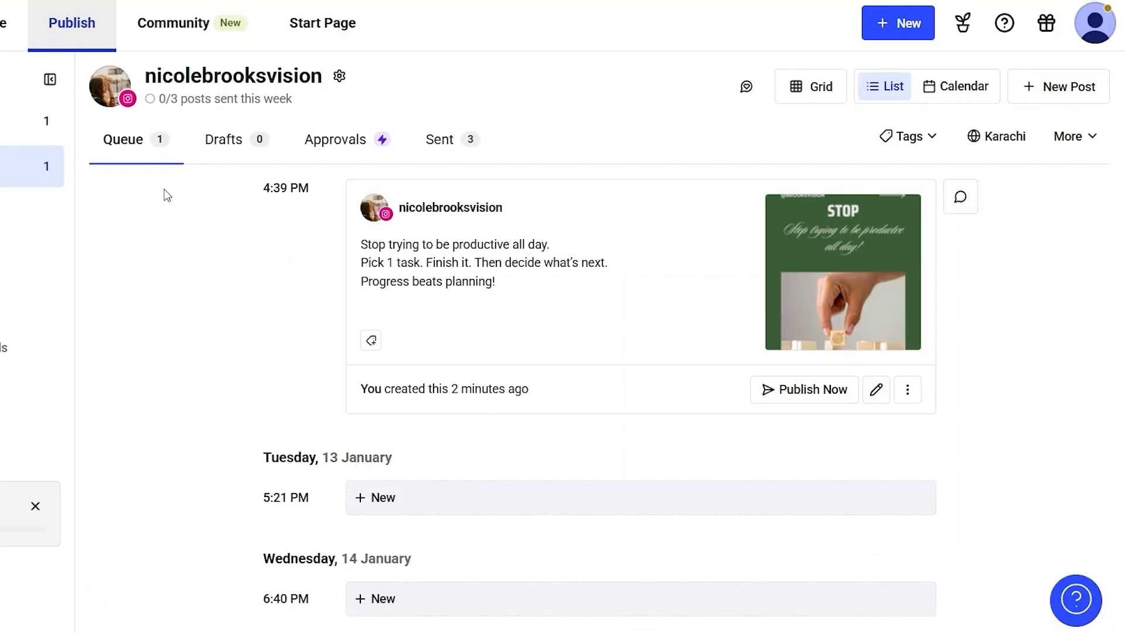
pyautogui.scroll(-6, 328, 381)
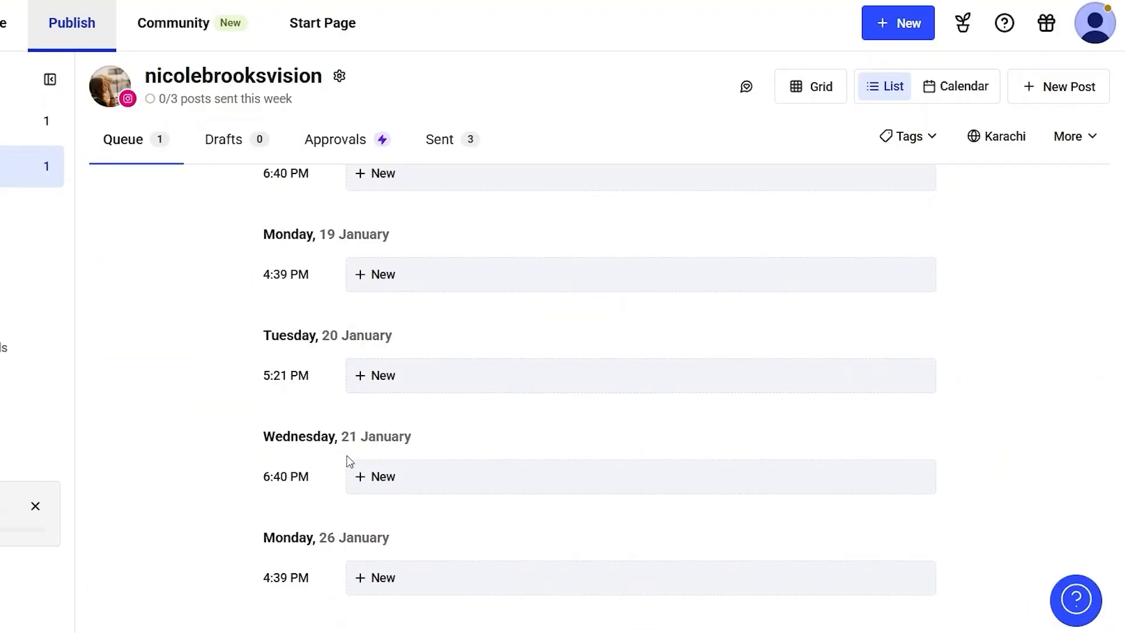
# - Review the channel queue's upcoming January slots, check the drafts list, and return to the queue
pyautogui.scroll(-2, 348, 460)
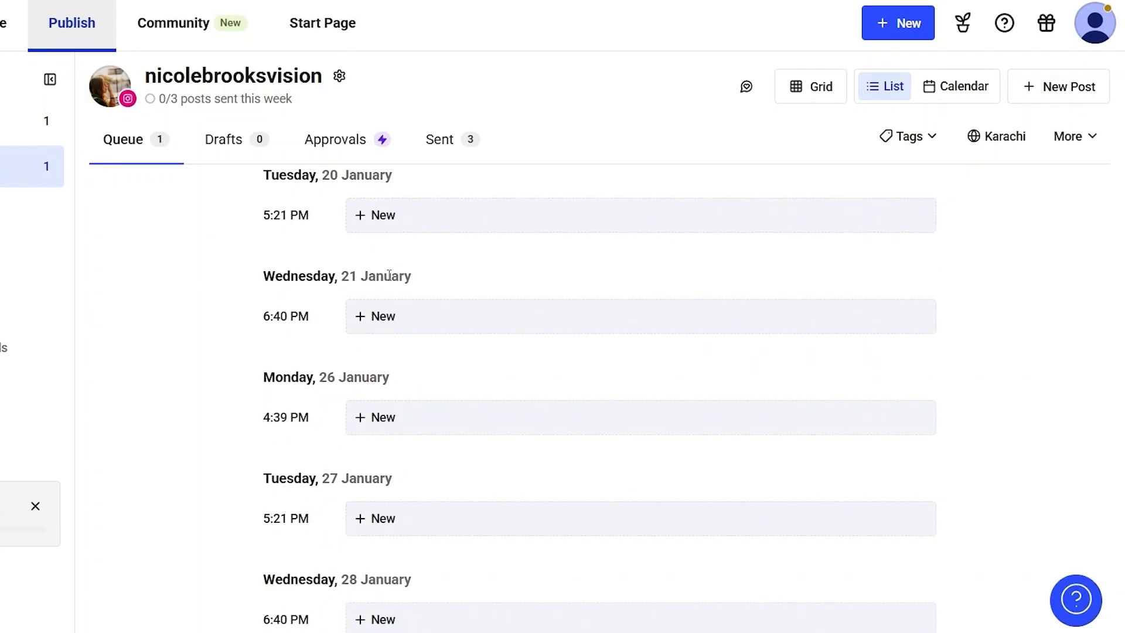
pyautogui.scroll(10, 389, 503)
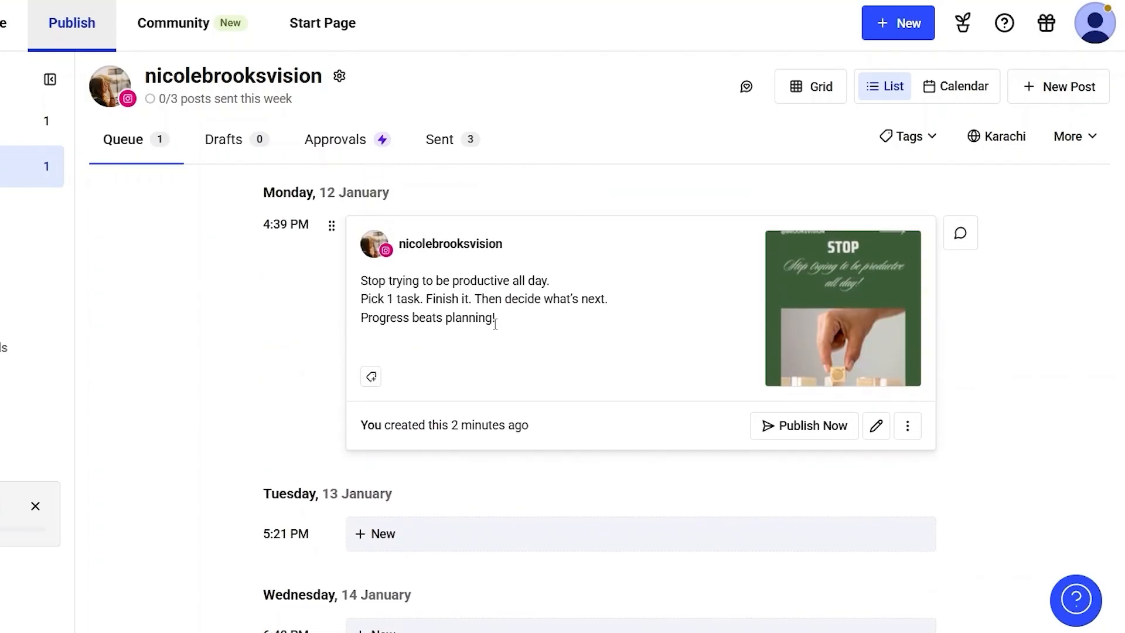
pyautogui.scroll(-2, 494, 319)
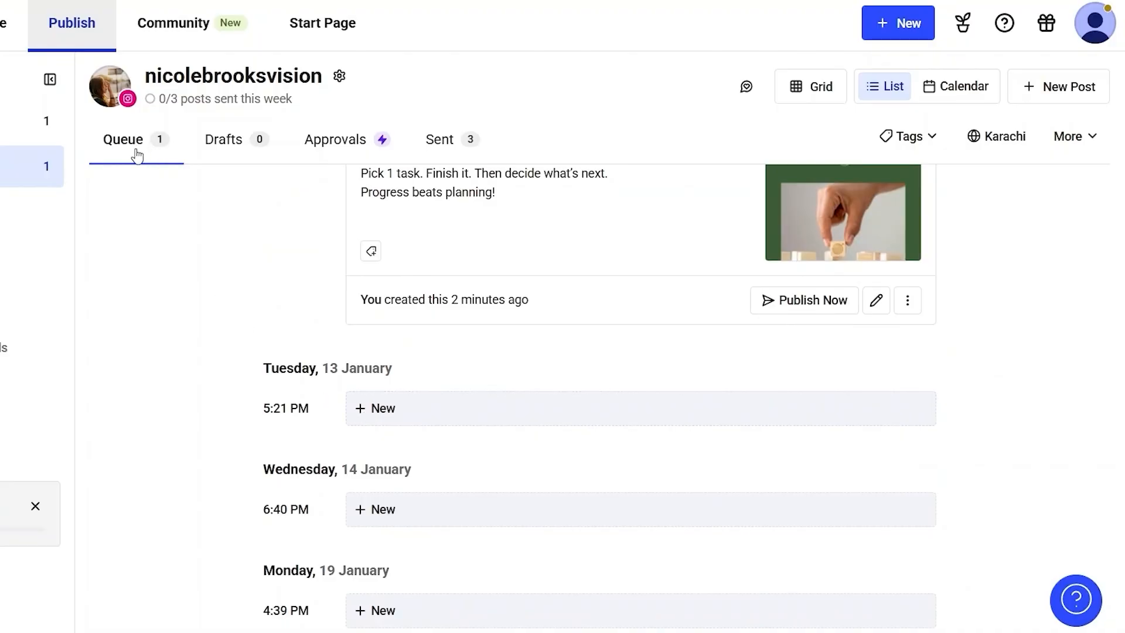
pyautogui.click(235, 144)
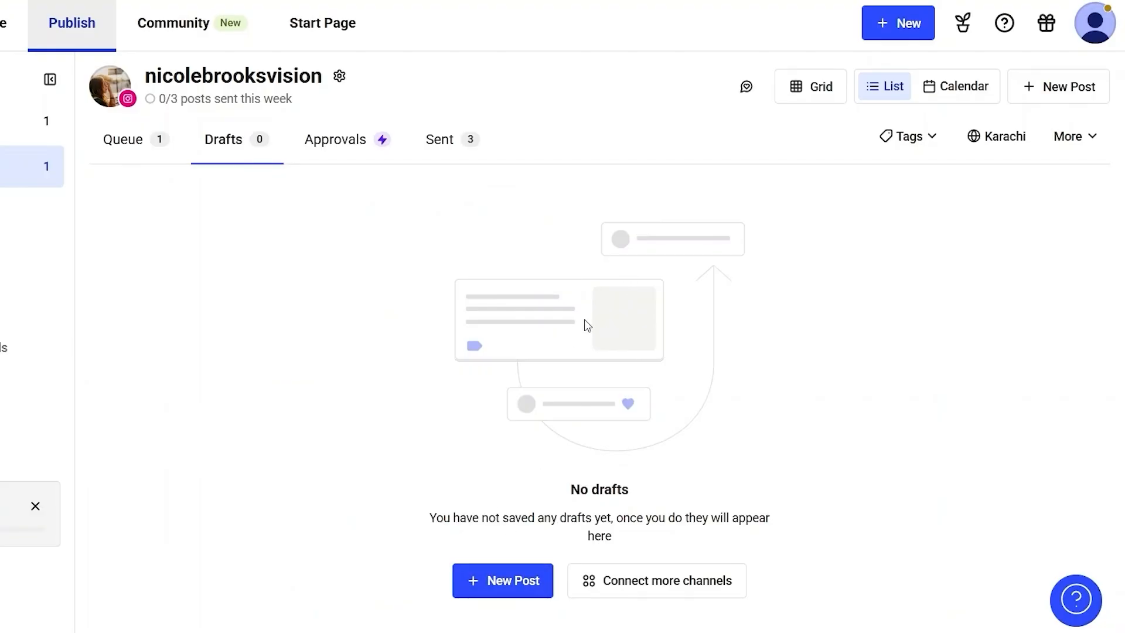
pyautogui.click(130, 144)
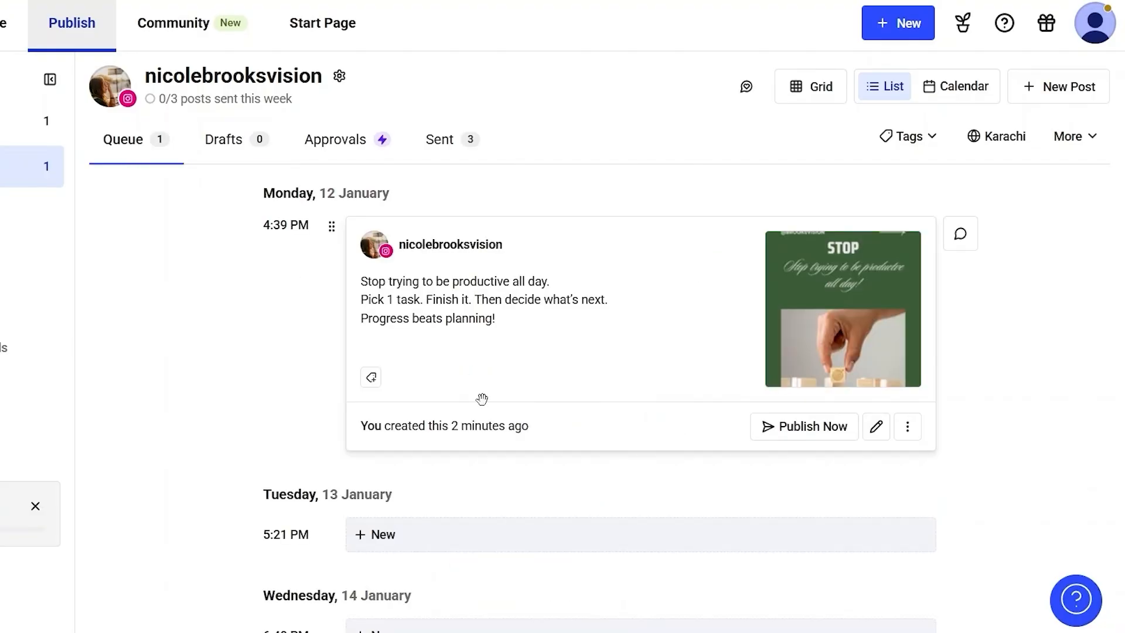
pyautogui.scroll(-3, 283, 385)
pyautogui.click(374, 369)
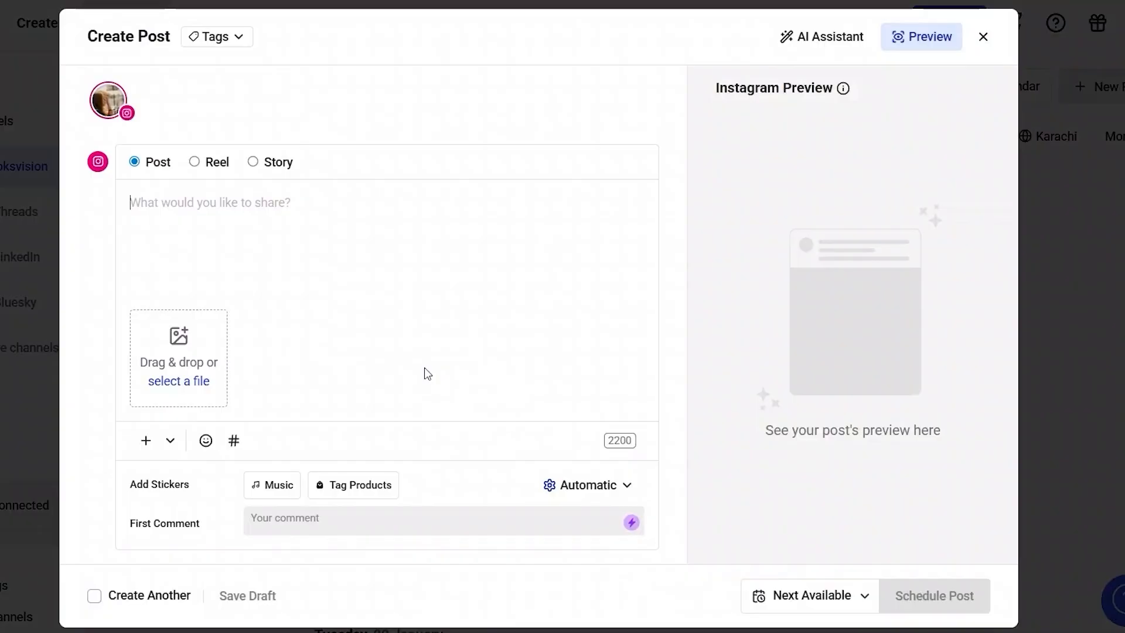
pyautogui.click(177, 279)
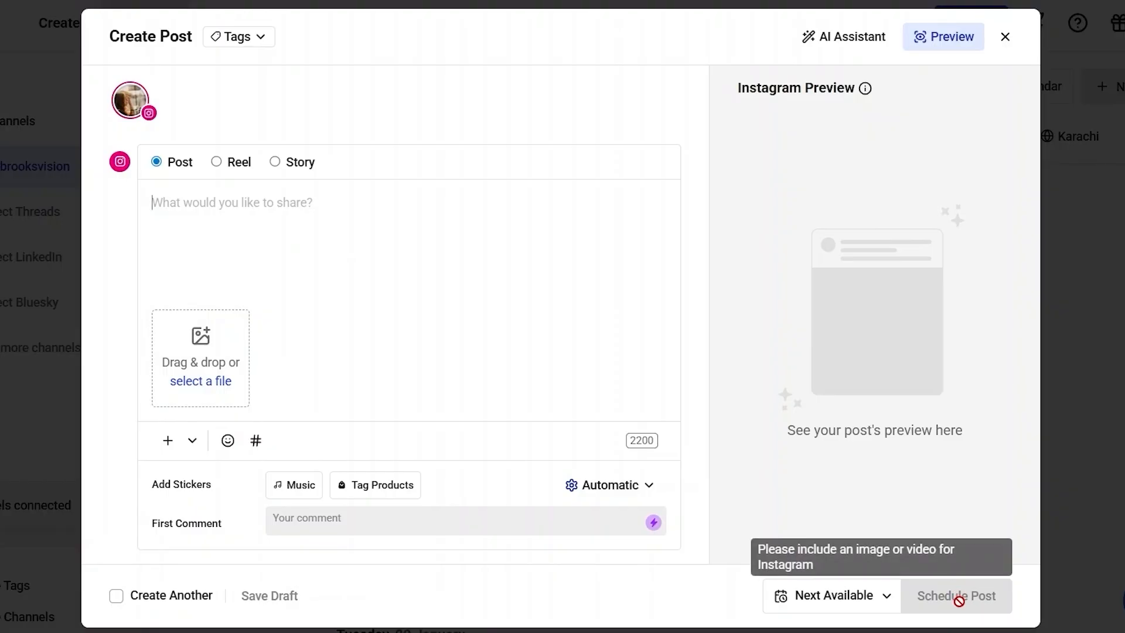
pyautogui.click(1005, 37)
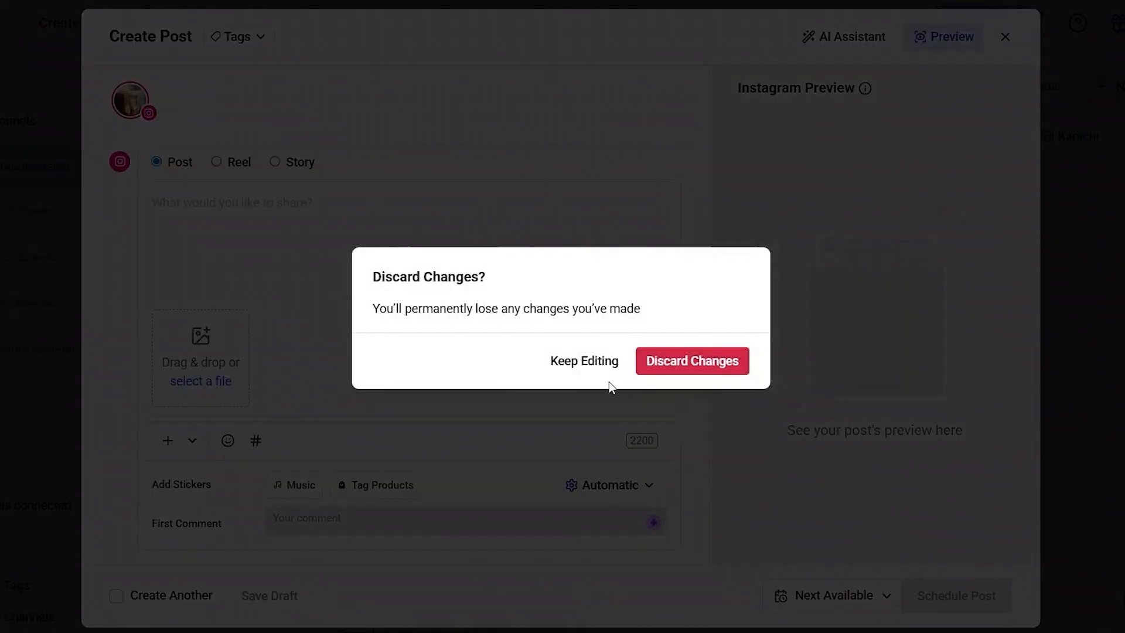
pyautogui.click(675, 351)
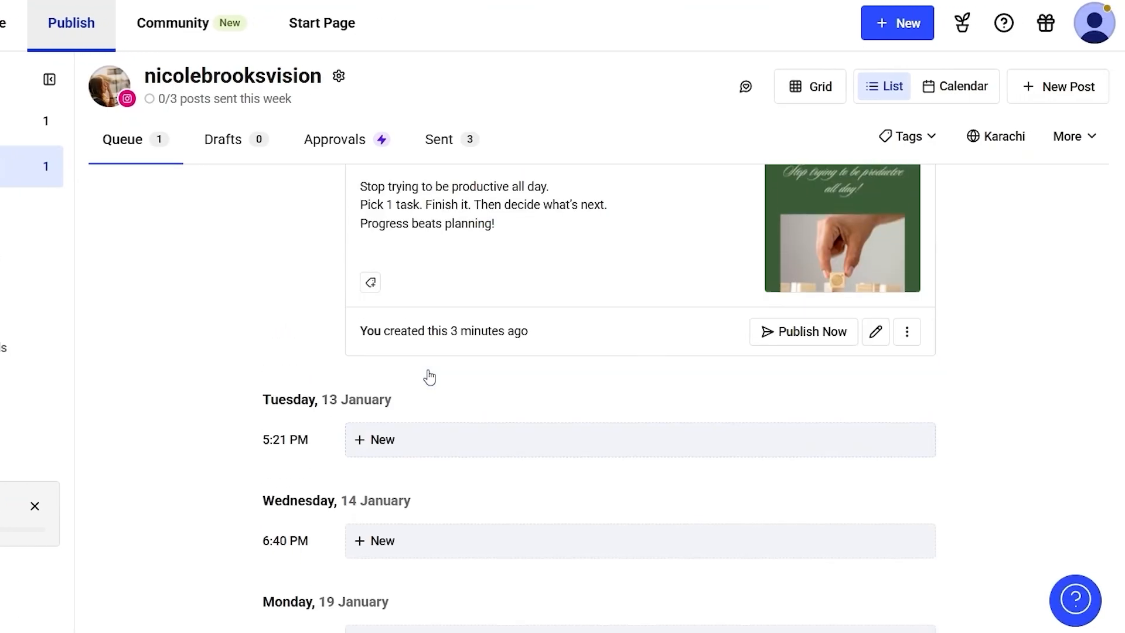
# - Publish the STOP post queued for Monday, 12 January immediately and open the channel's list of sent posts
pyautogui.scroll(2, 428, 374)
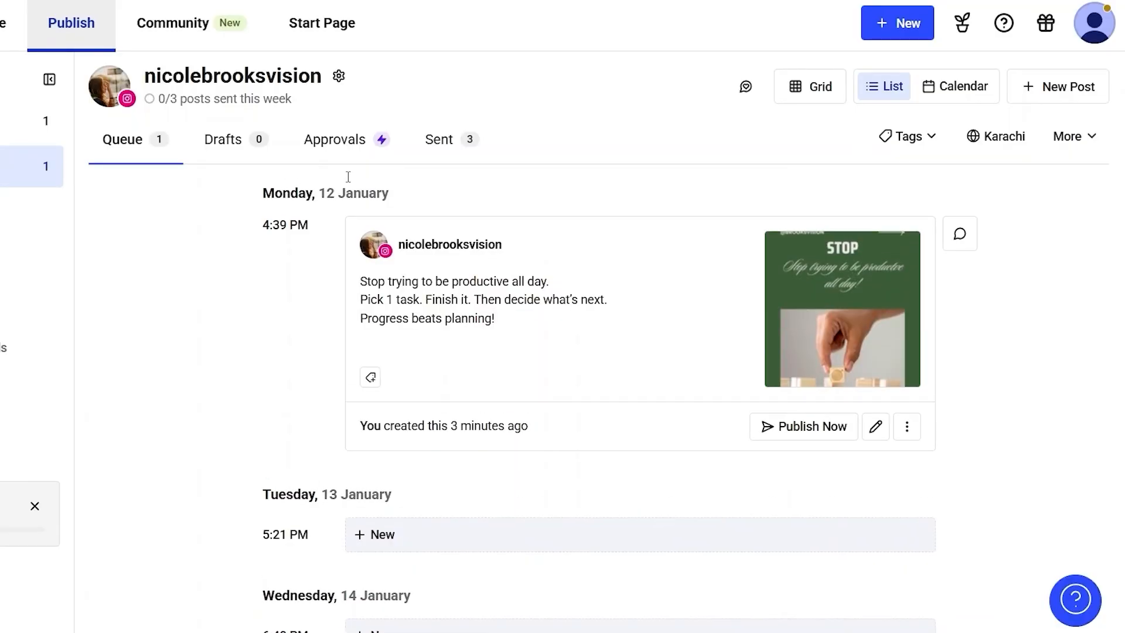
pyautogui.scroll(-2, 364, 363)
pyautogui.scroll(-2, 402, 398)
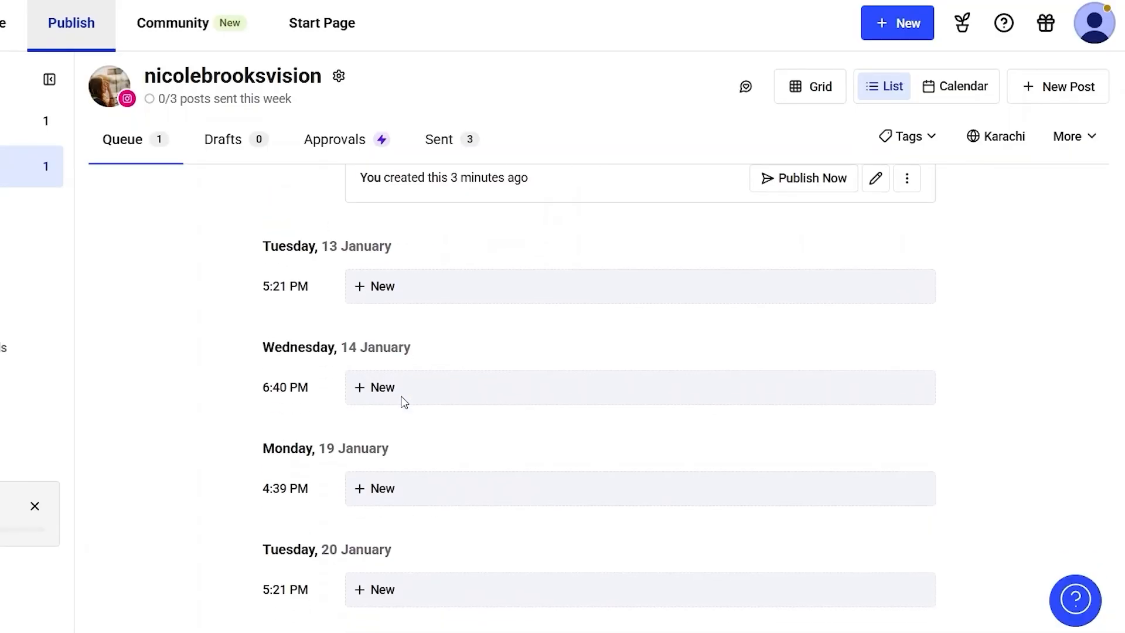
pyautogui.scroll(-2, 403, 402)
pyautogui.scroll(-2, 402, 401)
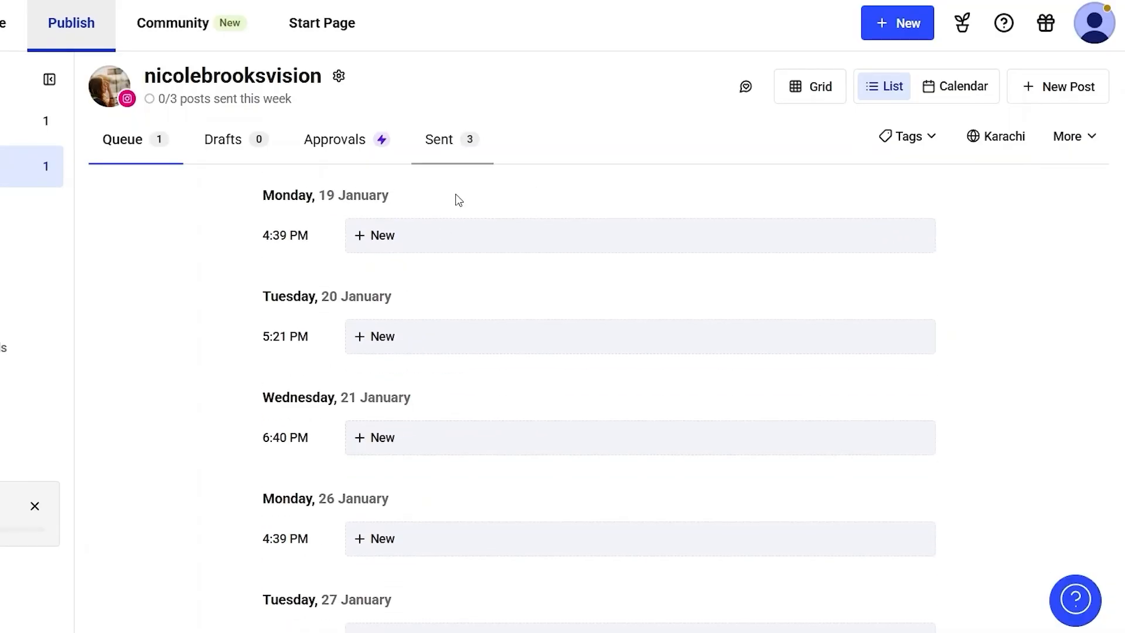
pyautogui.scroll(5, 473, 295)
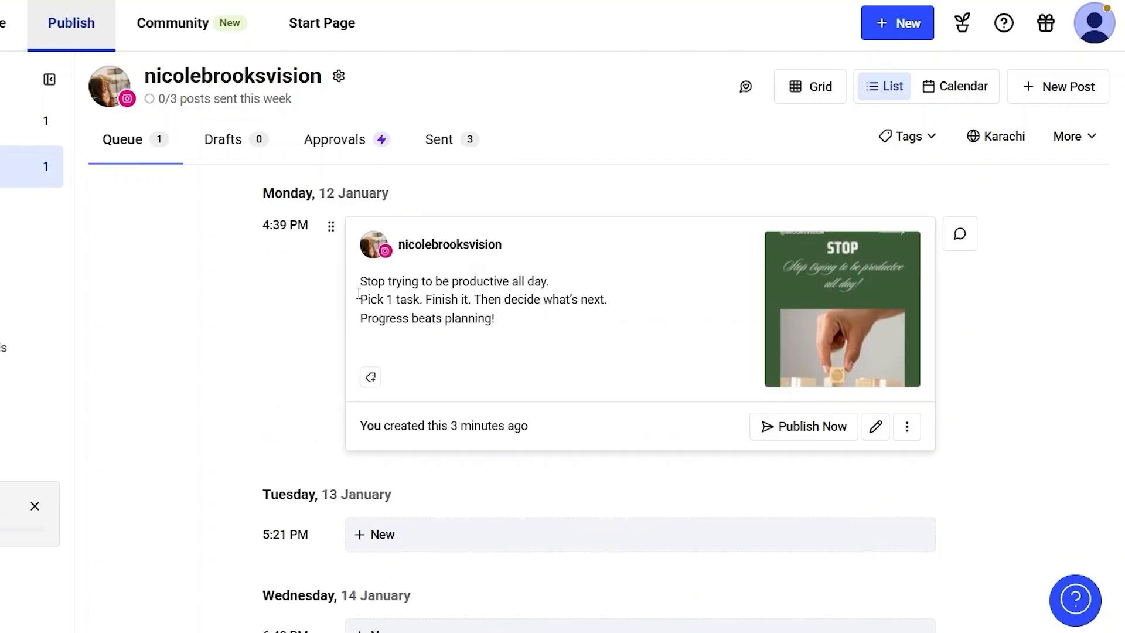
pyautogui.click(798, 432)
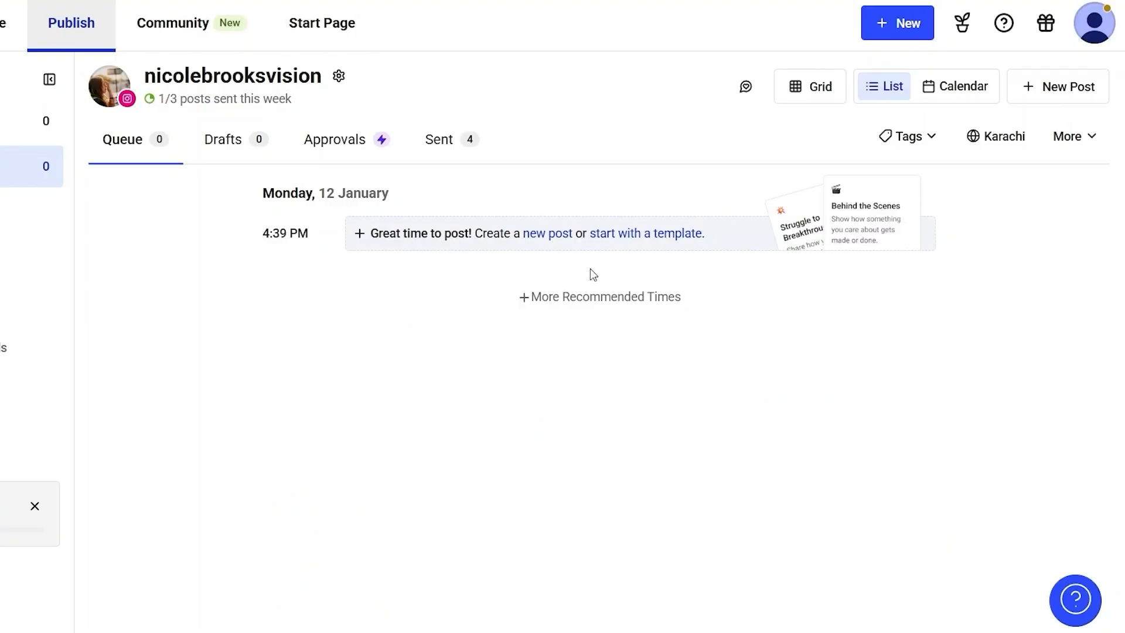
pyautogui.click(447, 146)
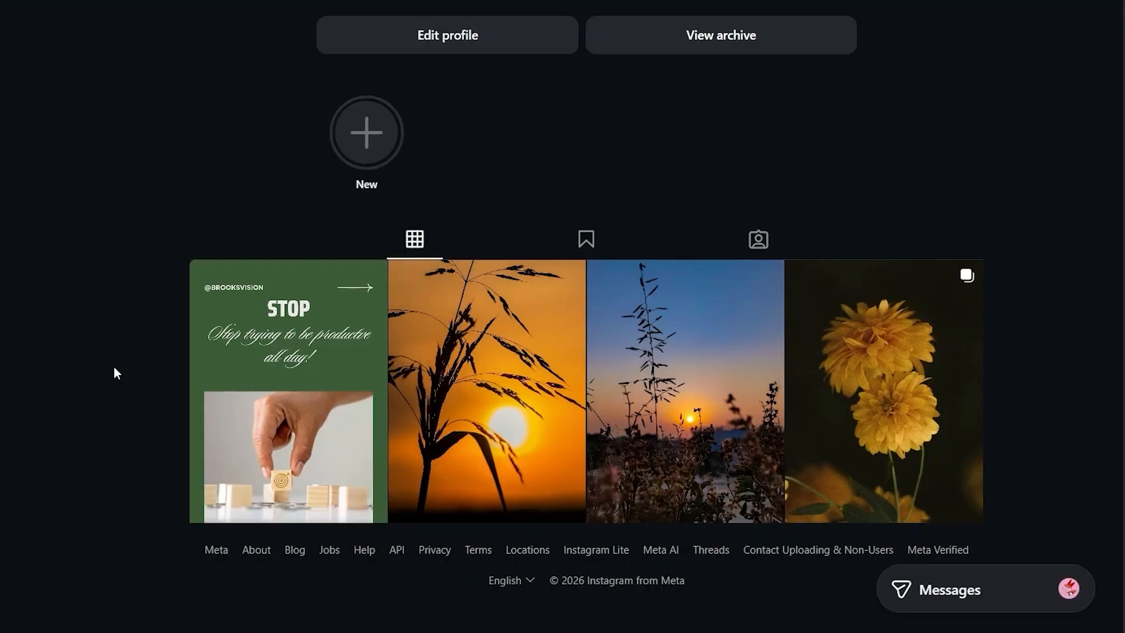
# - Switch to the Instagram profile and open the published green STOP post to check its image and caption
pyautogui.scroll(2, 114, 367)
pyautogui.scroll(-1, 113, 367)
pyautogui.scroll(-1, 113, 367)
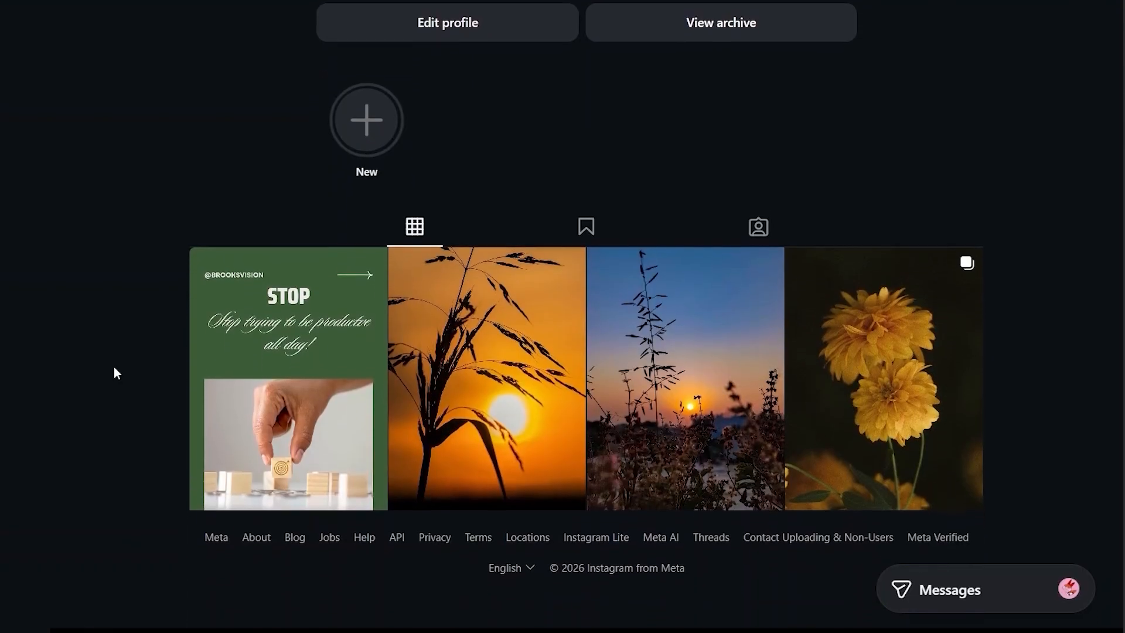
pyautogui.scroll(1, 114, 367)
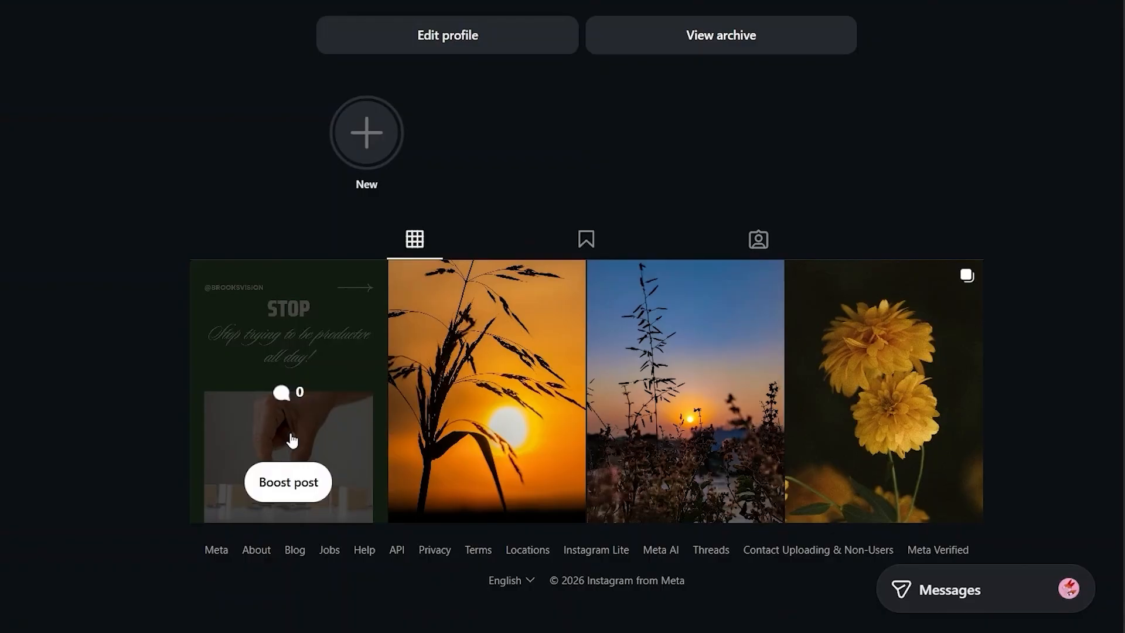
pyautogui.click(275, 372)
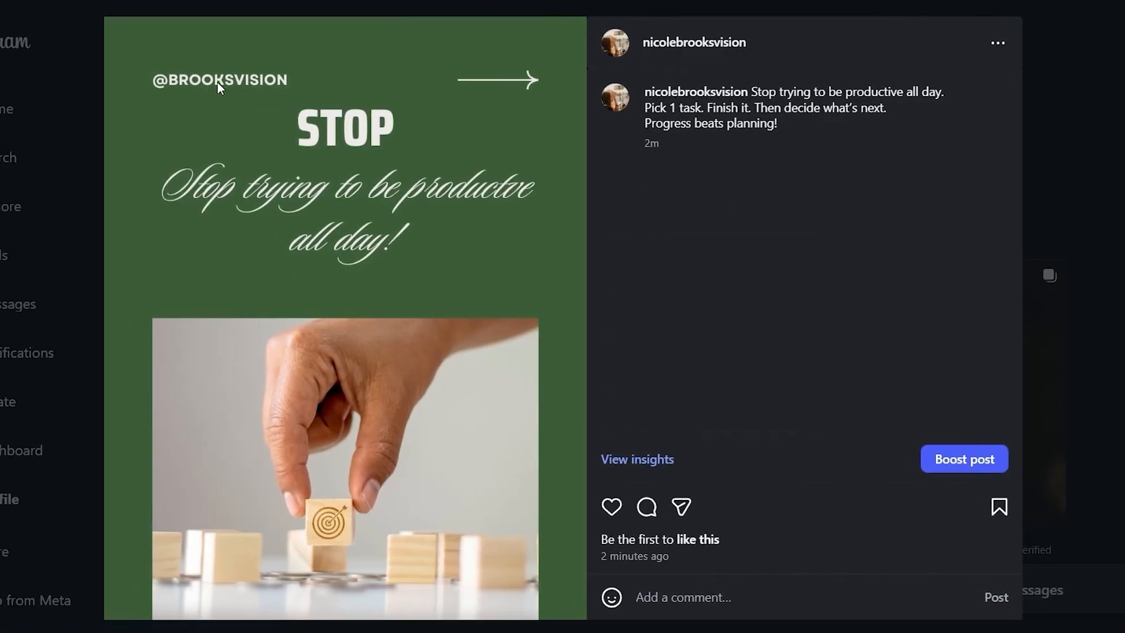